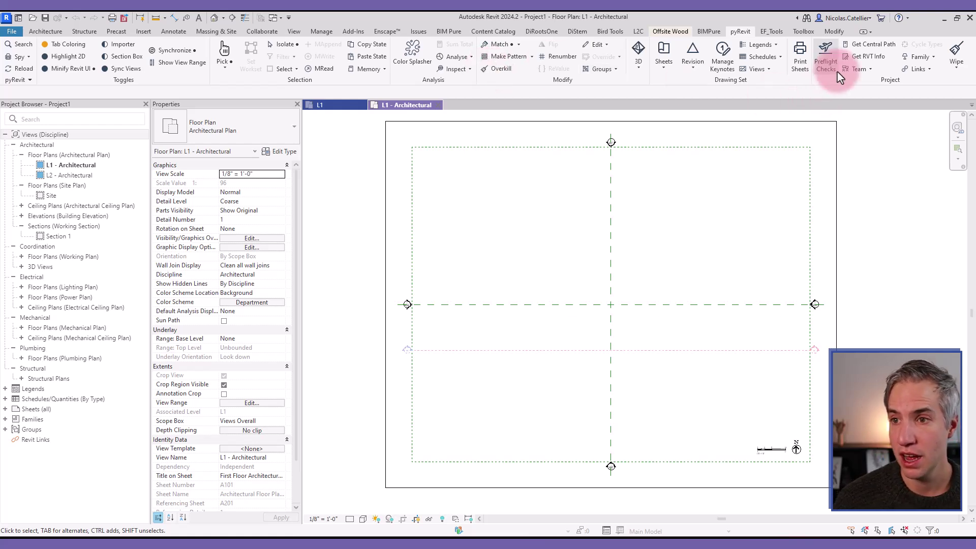
Step: Switch back to Project1's L1 - Architectural plan and bring up the pyRevit ribbon tools
click(332, 104)
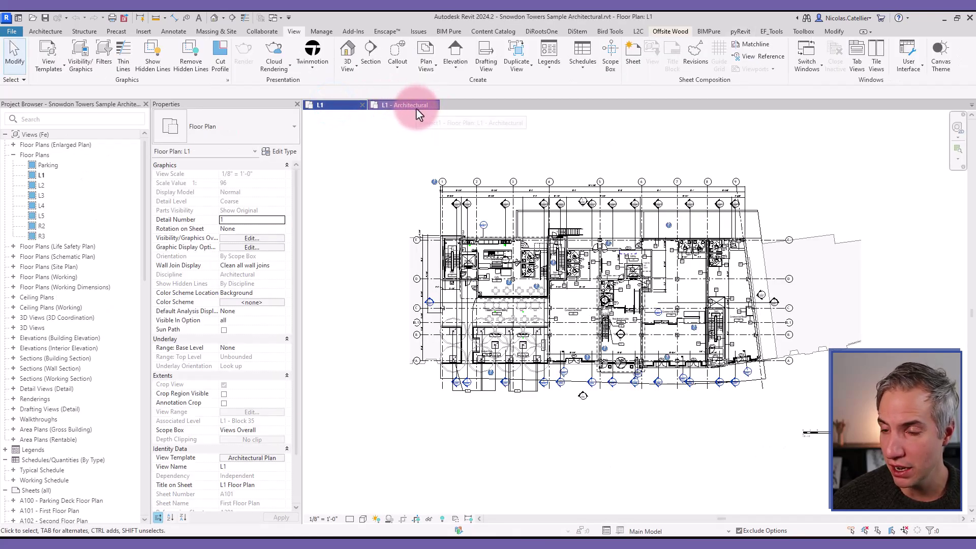
click(415, 106)
click(740, 32)
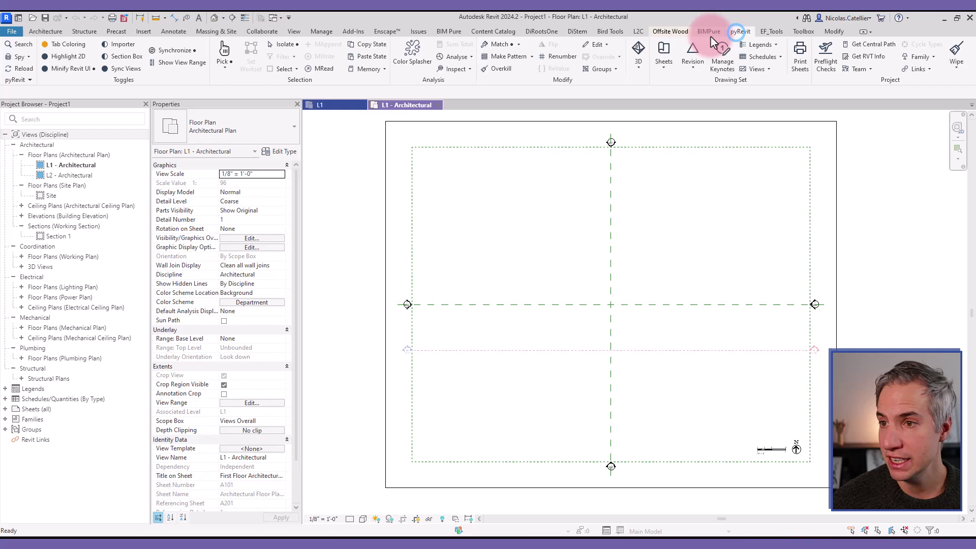
click(20, 80)
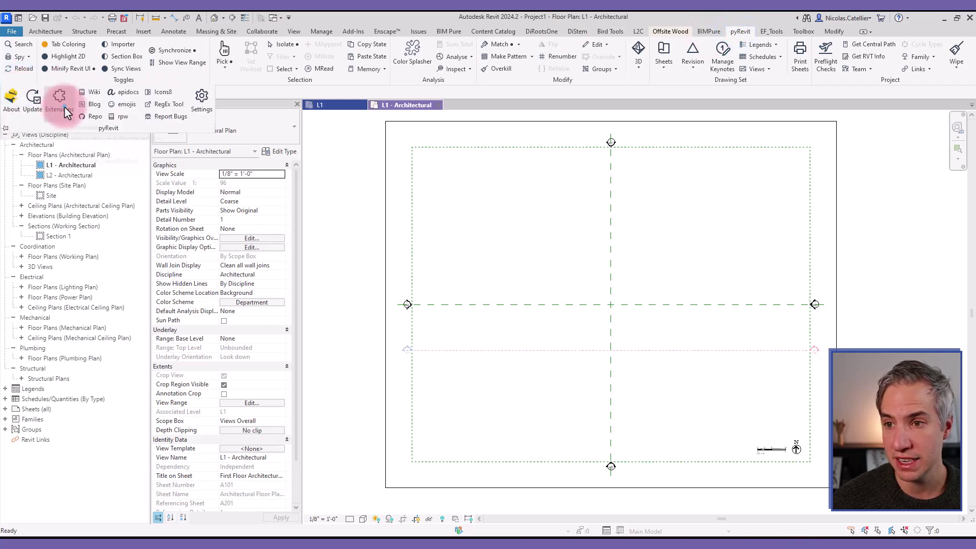
click(60, 104)
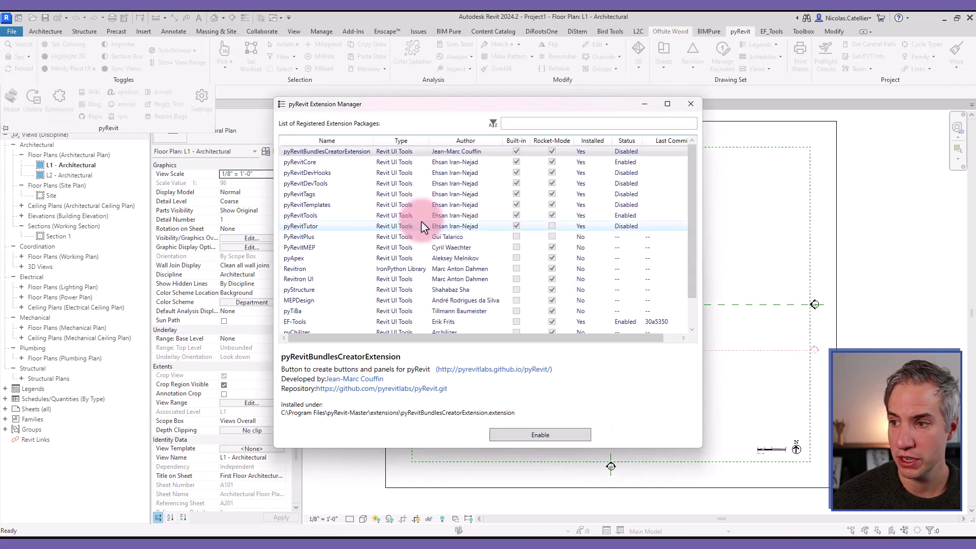
click(690, 104)
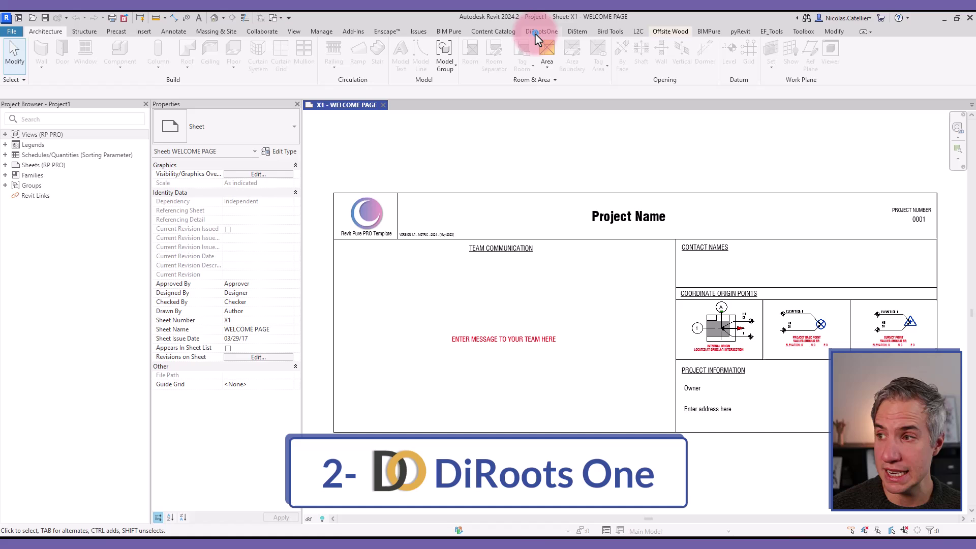
Step: In DiRootsOne's FamilyReviser, enter find 'RP' and replace 'BP' for family names, then close without applying
click(535, 32)
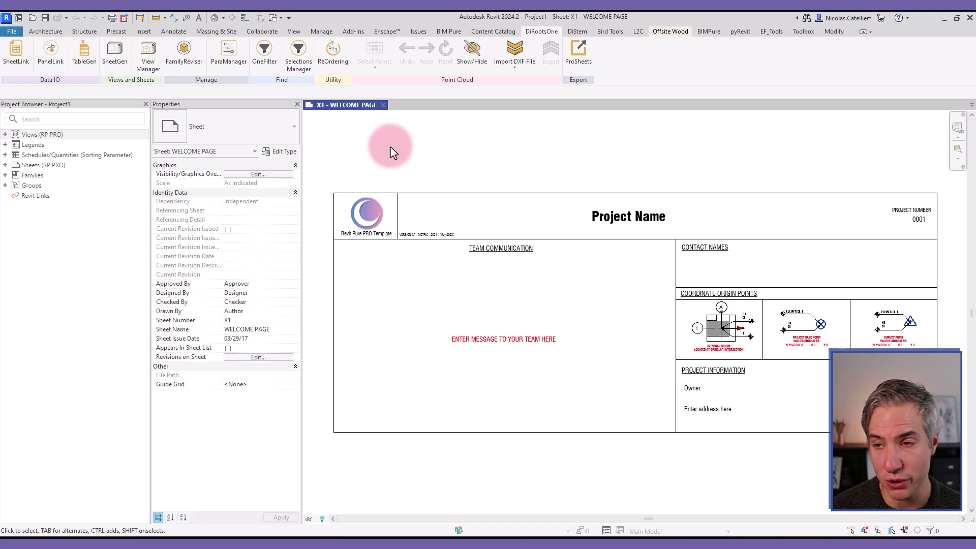
click(186, 60)
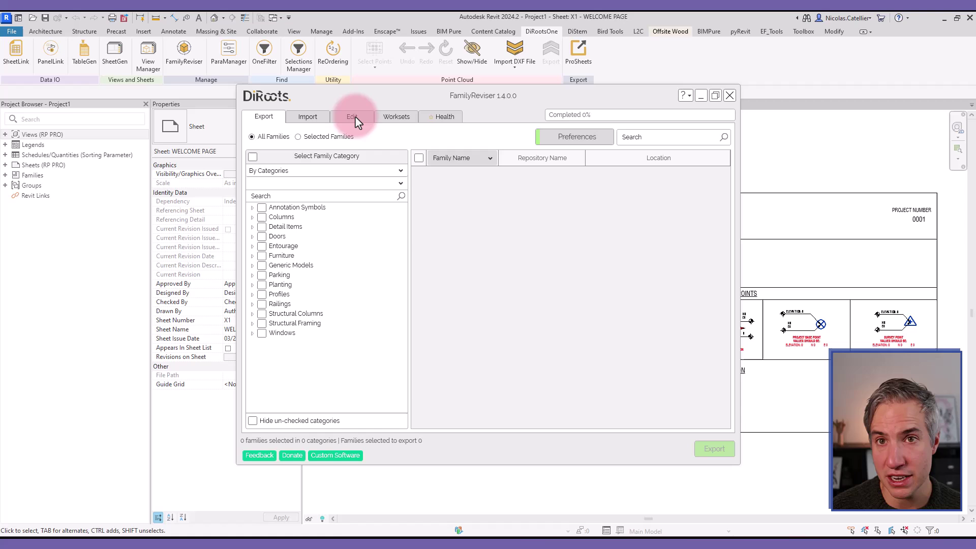
click(354, 119)
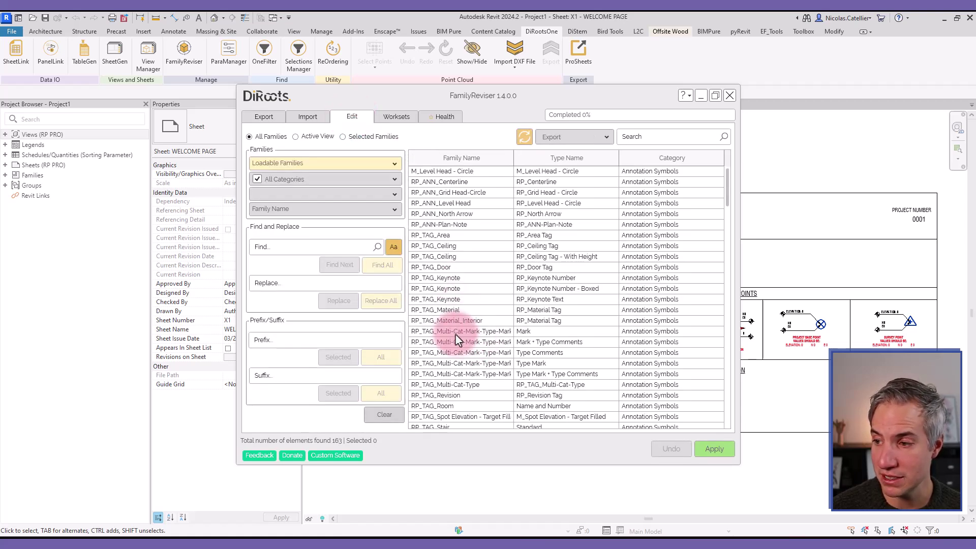
click(275, 247)
text(RP)
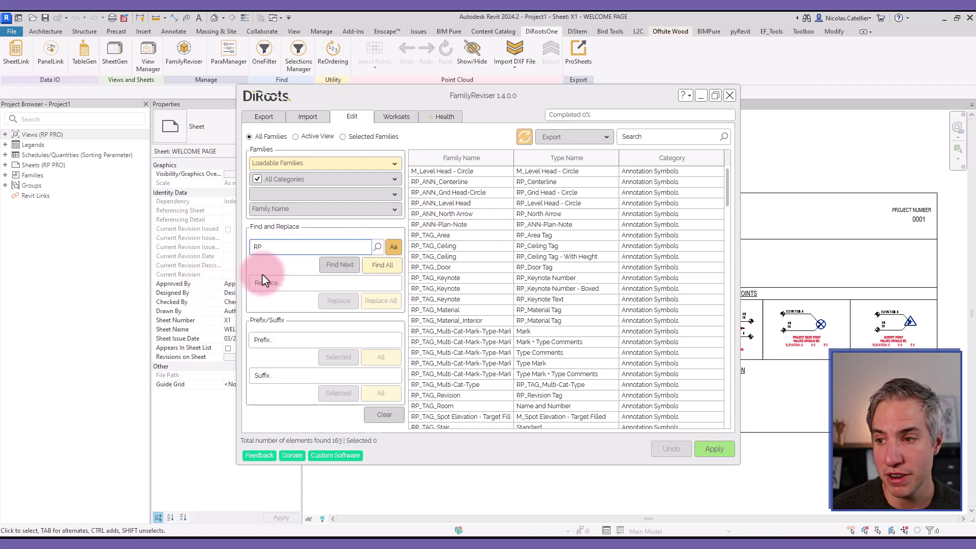
click(279, 283)
text(BP)
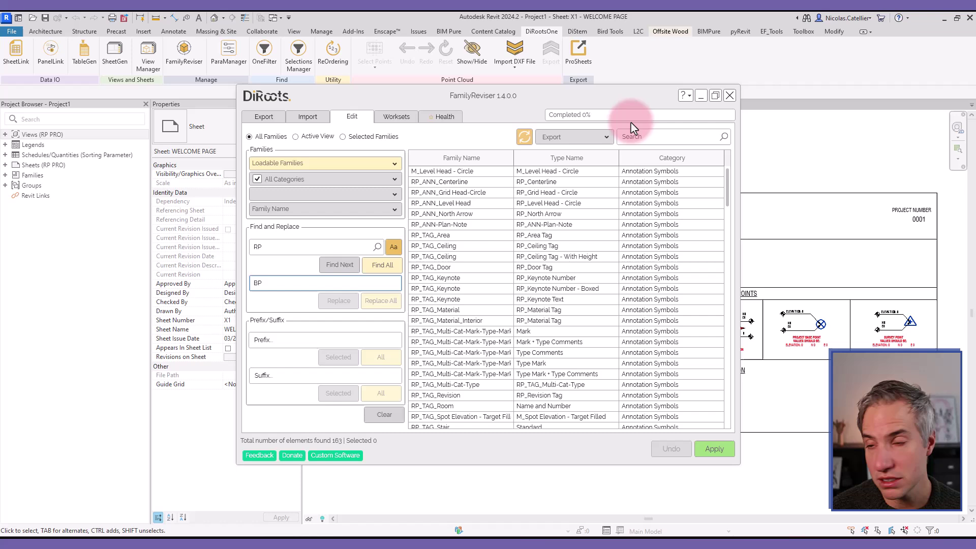
click(729, 95)
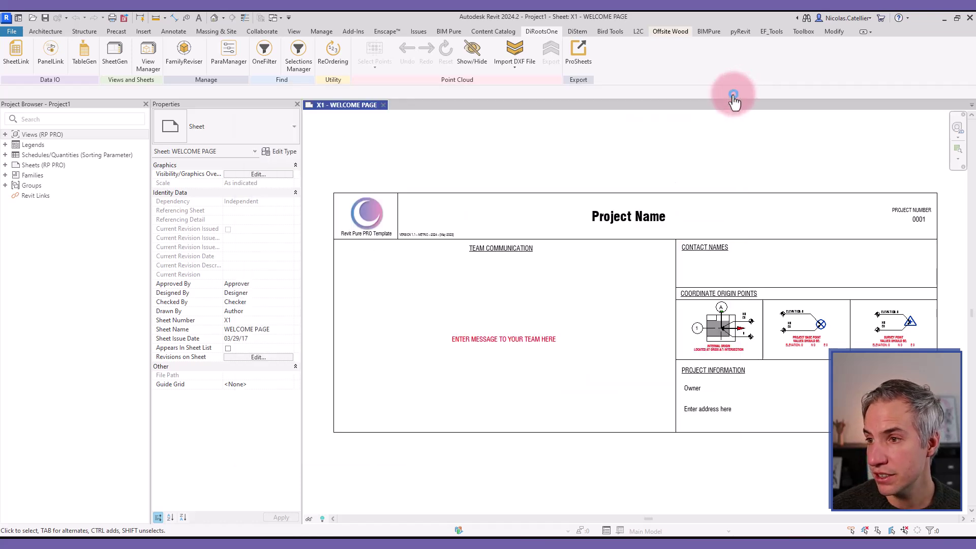
Step: In ParaManager, add rows Parameter 001 through Parameter 007, then close without applying them
click(229, 64)
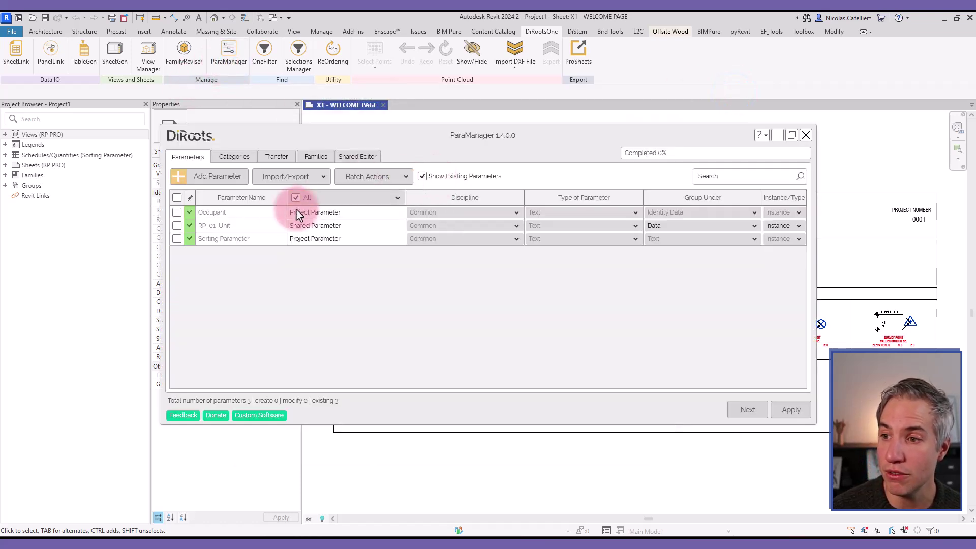
click(205, 178)
click(206, 179)
click(205, 180)
click(206, 182)
click(205, 183)
click(206, 182)
click(206, 183)
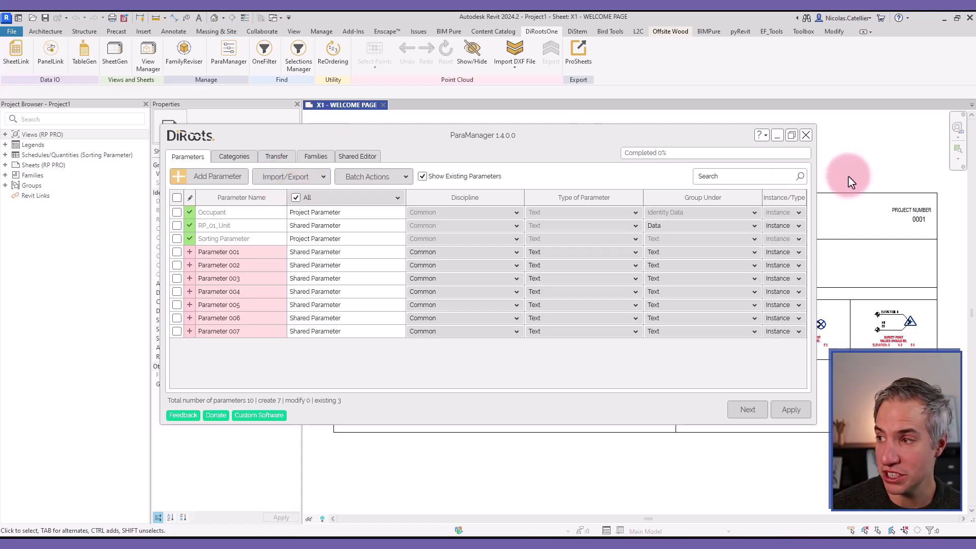
click(805, 135)
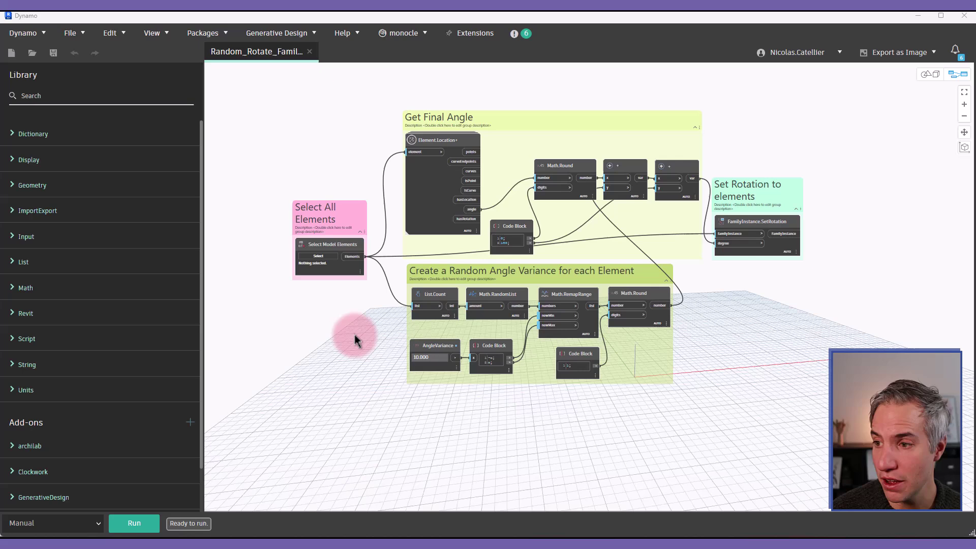
click(320, 261)
scroll(292, 285, up, 3)
scroll(345, 396, down, 2)
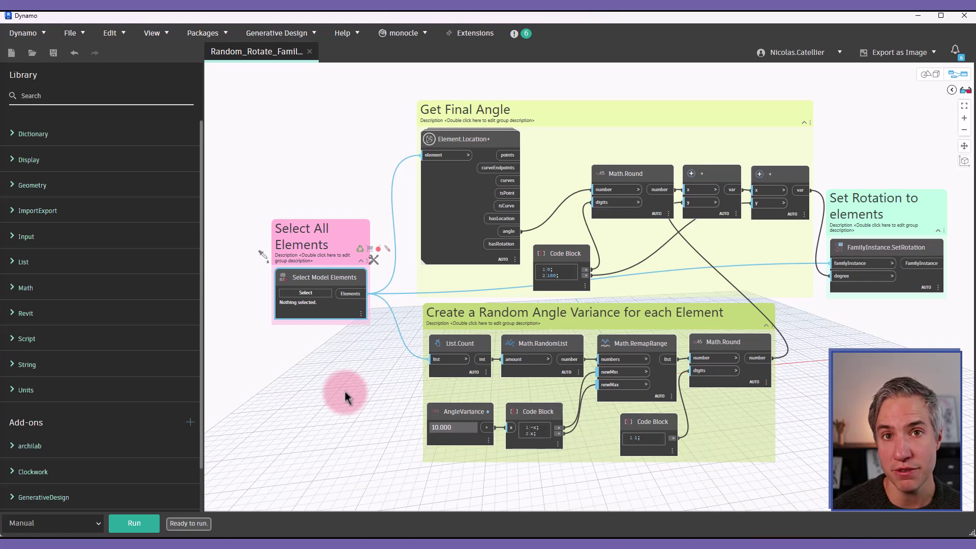
click(302, 153)
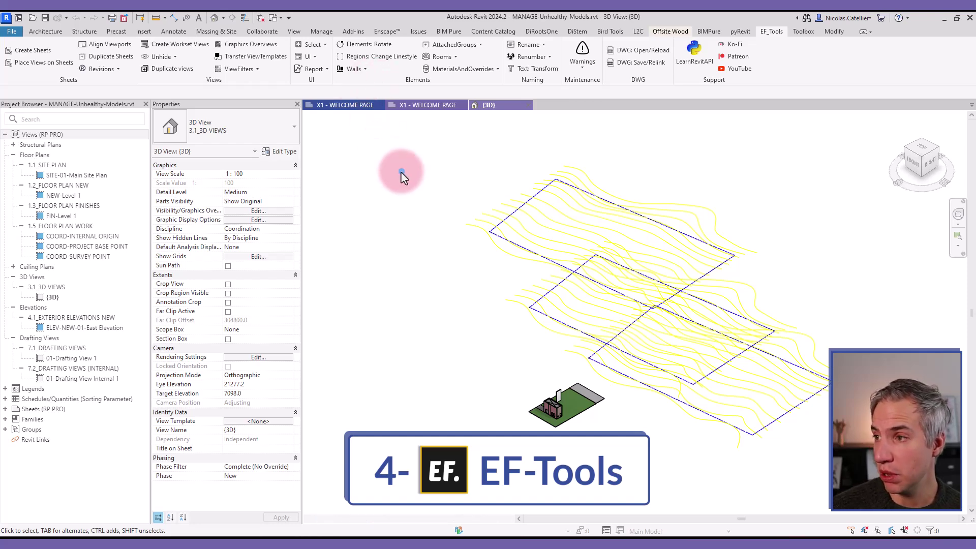
click(737, 34)
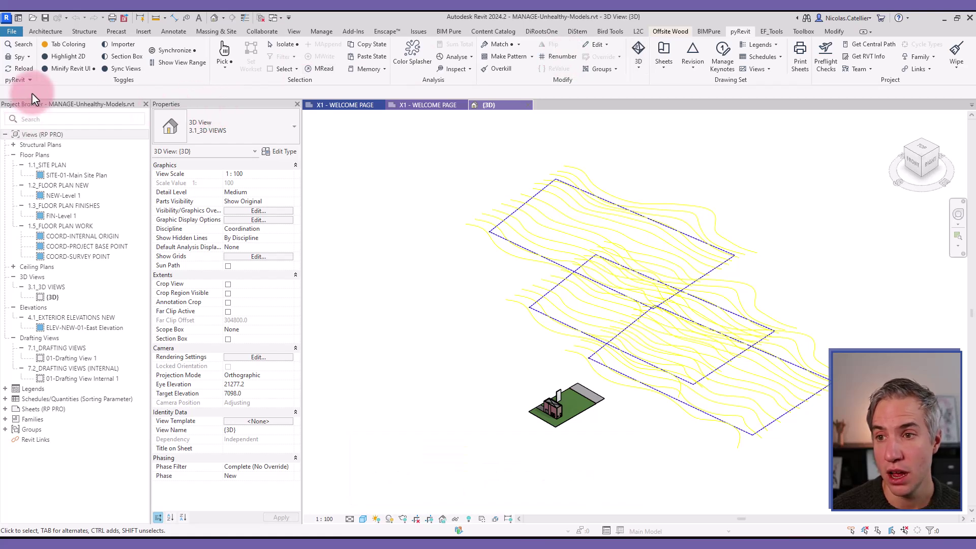
click(29, 79)
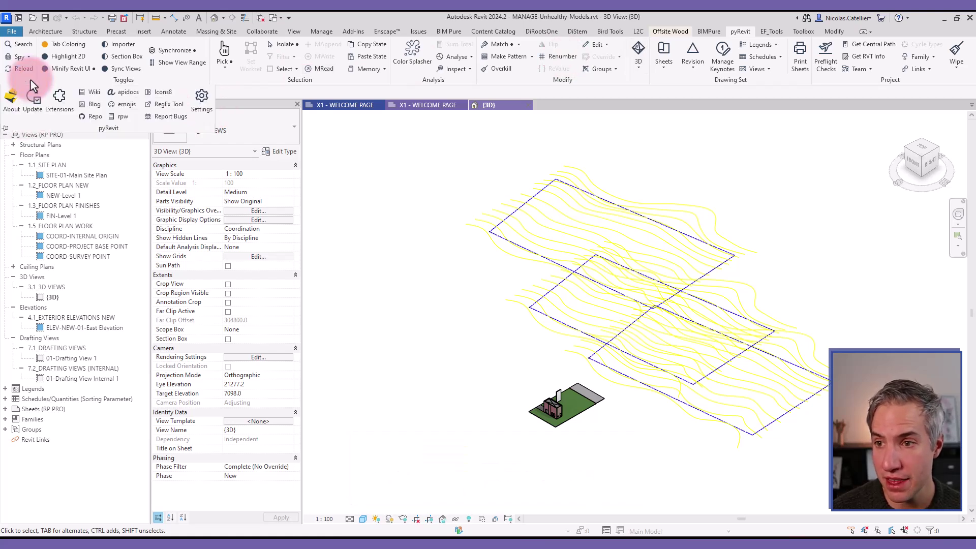
click(60, 97)
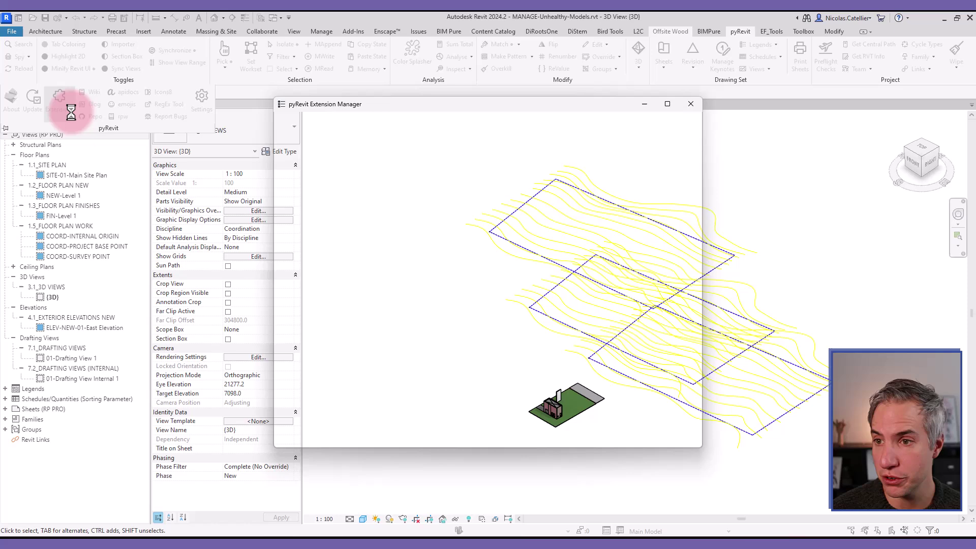
scroll(335, 292, down, 1)
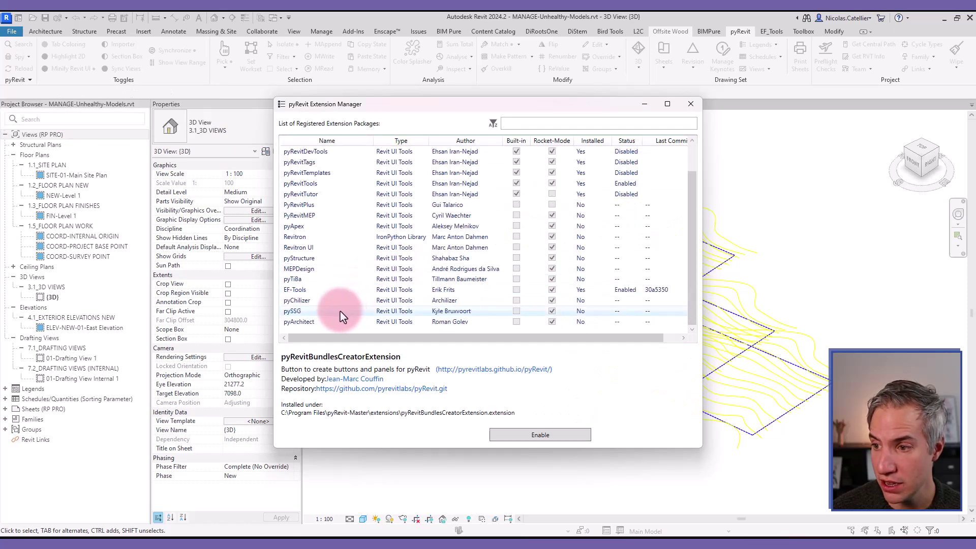
click(315, 300)
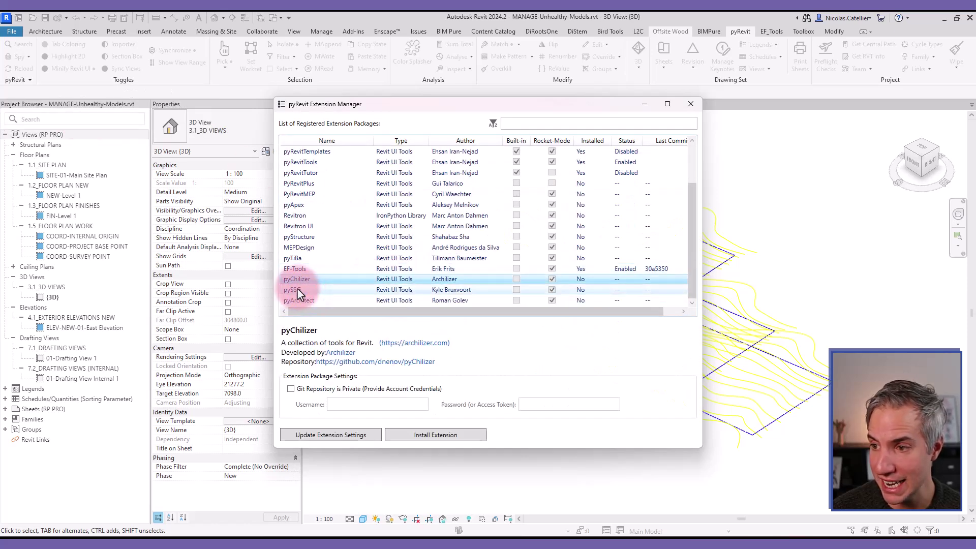
click(299, 270)
click(543, 437)
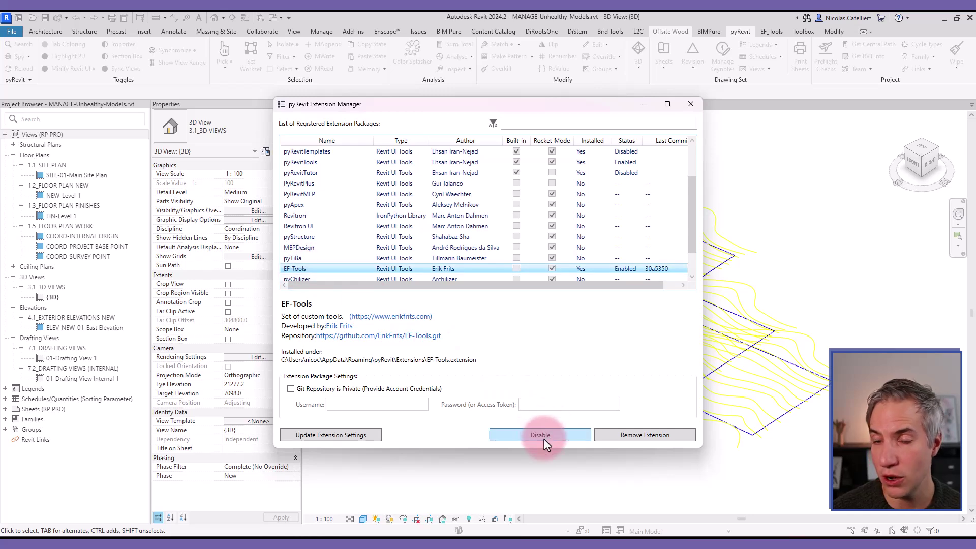
click(691, 103)
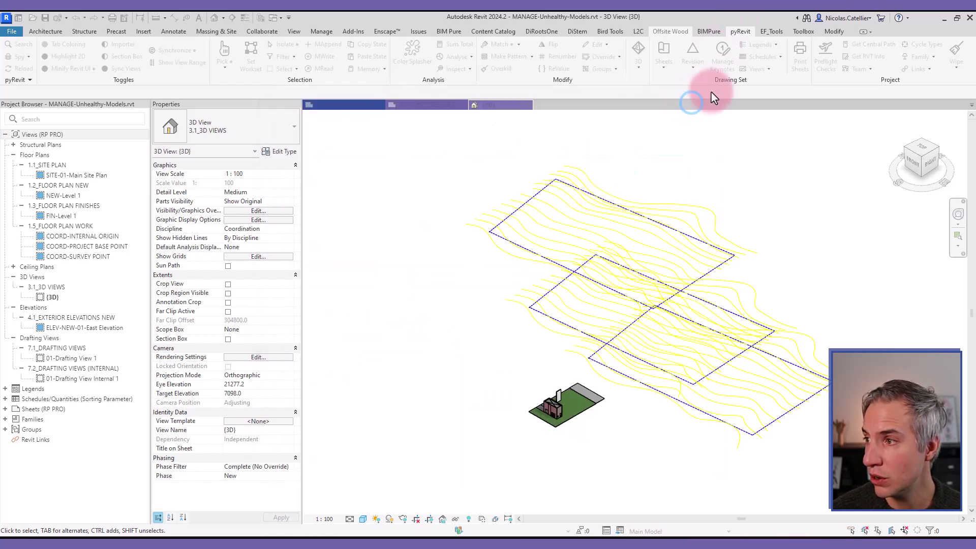
click(772, 32)
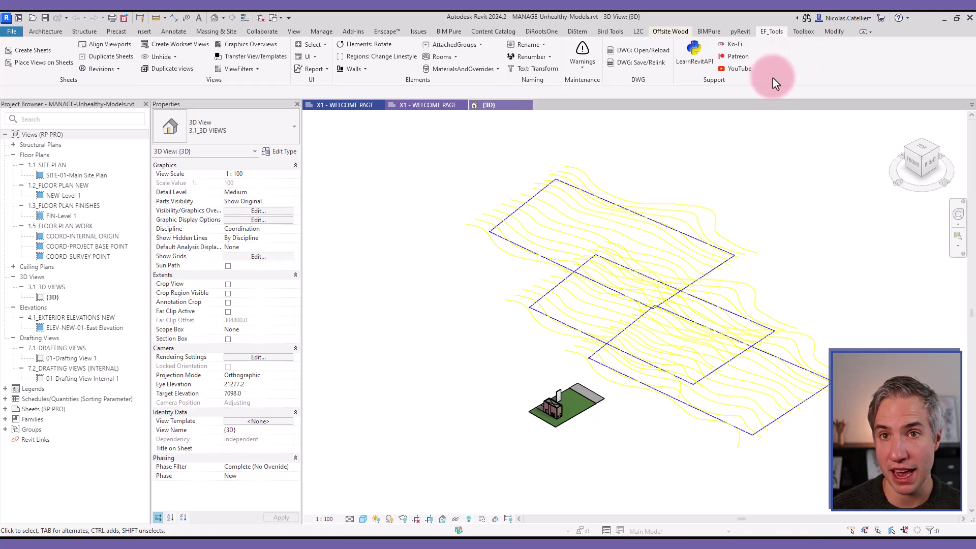
Step: Set EF-Tools Isolate Warnings to gather all warnings into one view, hiding non-warning elements
click(584, 67)
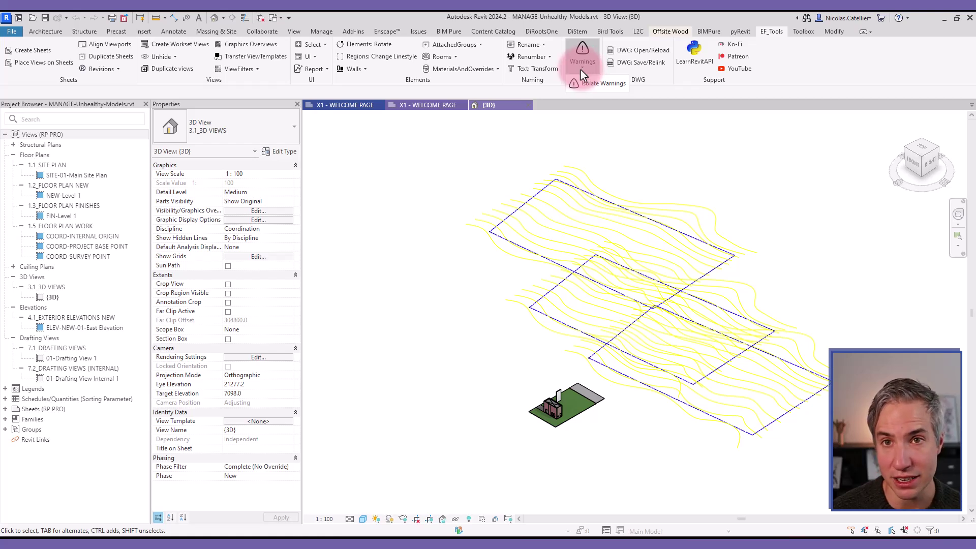
click(595, 84)
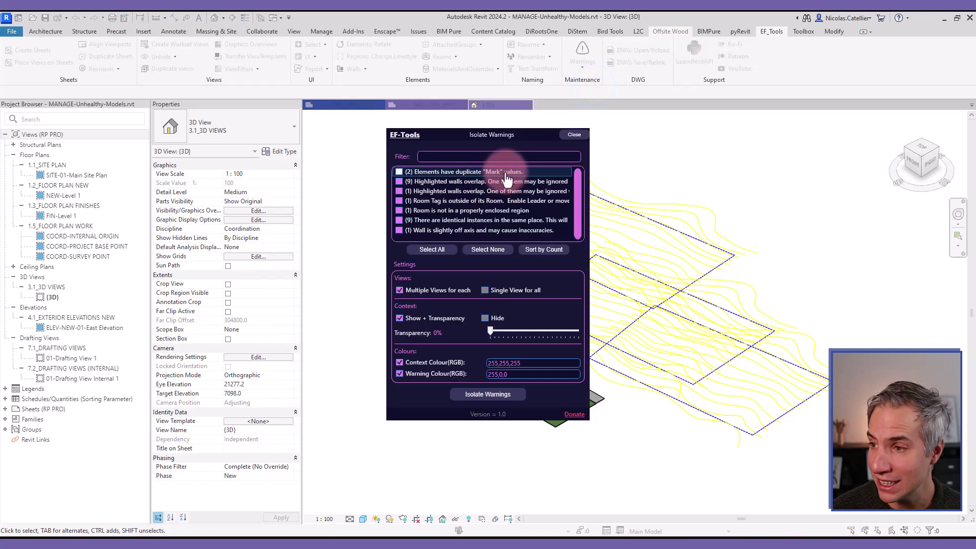
click(423, 252)
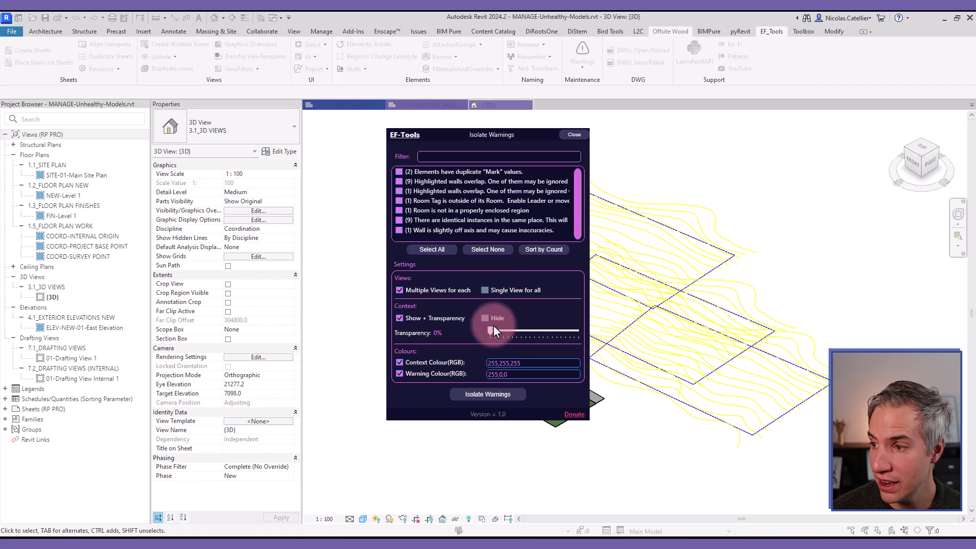
click(486, 292)
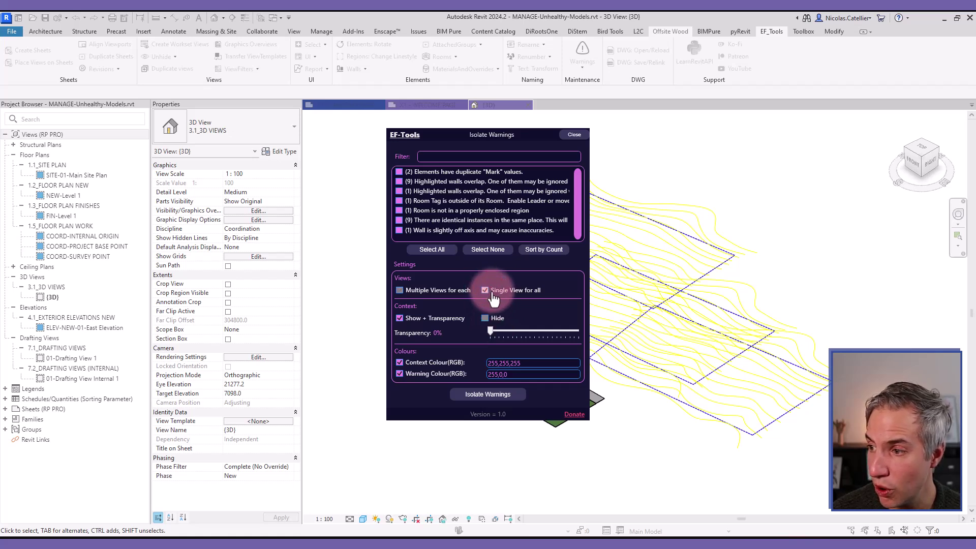
click(485, 318)
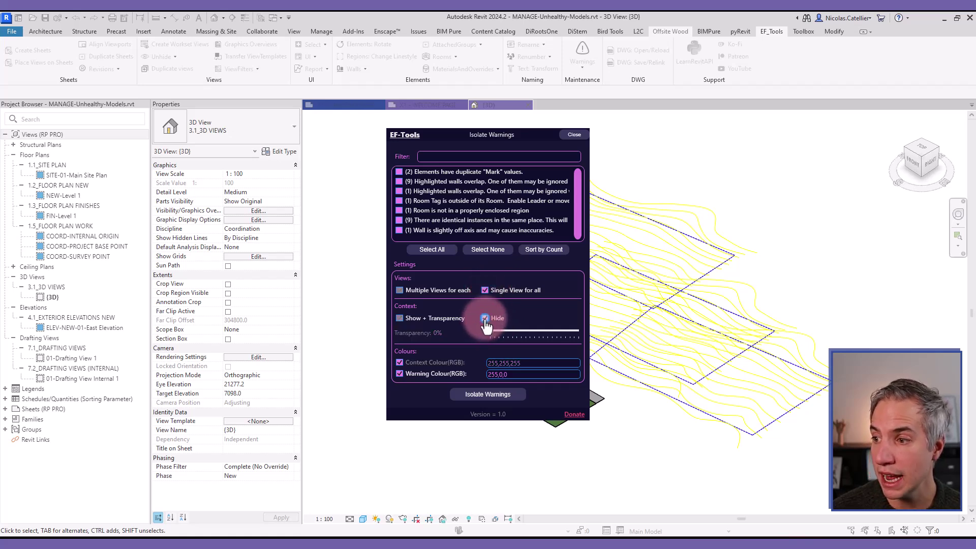
Step: Isolate the duplicate Mark and two wall-overlap warnings, then orbit the EF_Warnings_250115_All 3D view
click(405, 183)
click(399, 172)
click(398, 181)
click(399, 191)
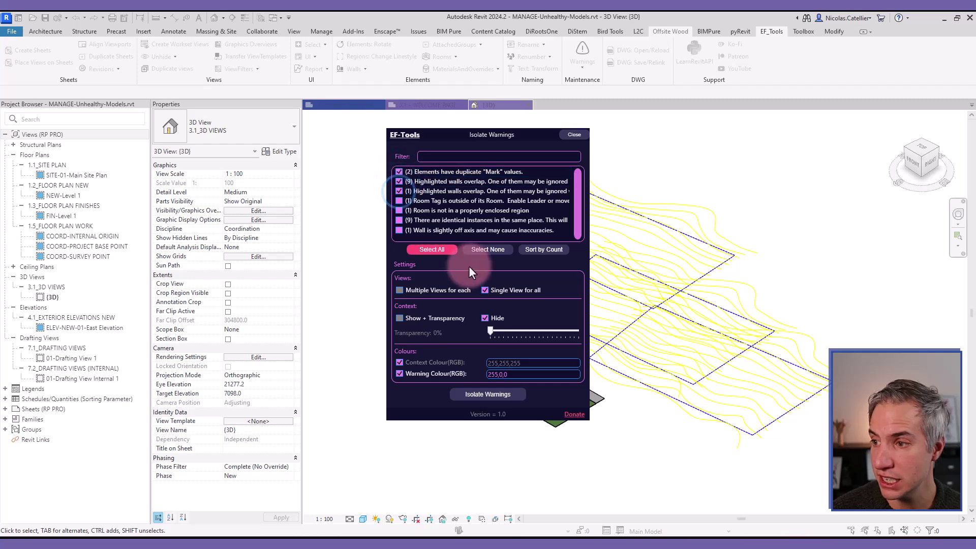
click(493, 399)
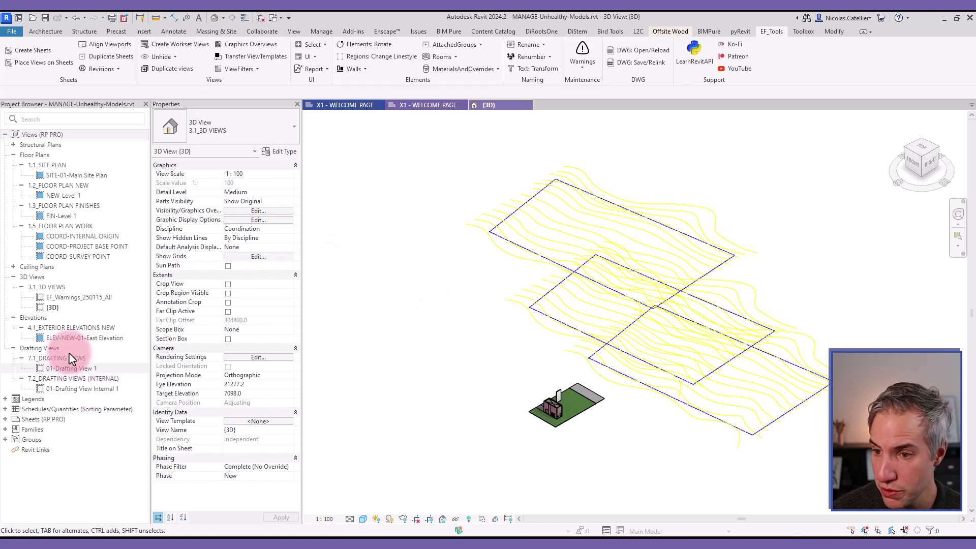
double_click(79, 297)
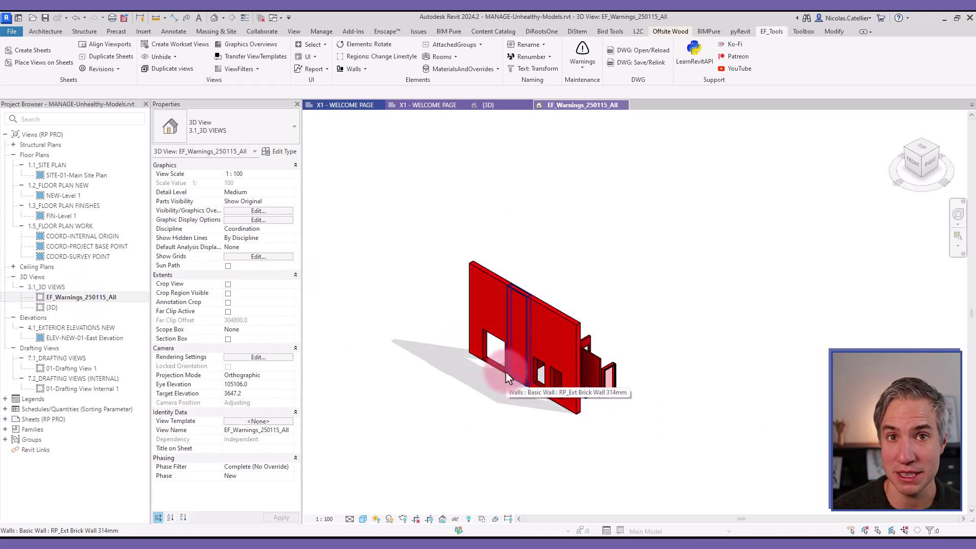
shift+middle_drag(532, 315, 559, 332)
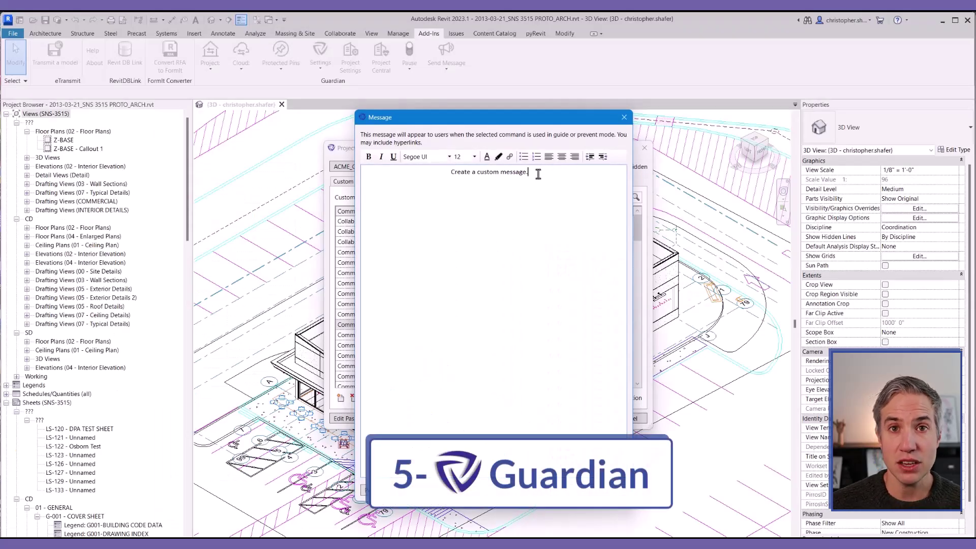
Step: Replace Guardian's Explode CAD message with the prepared warning text and meme image, and save the settings
drag(532, 172, 445, 170)
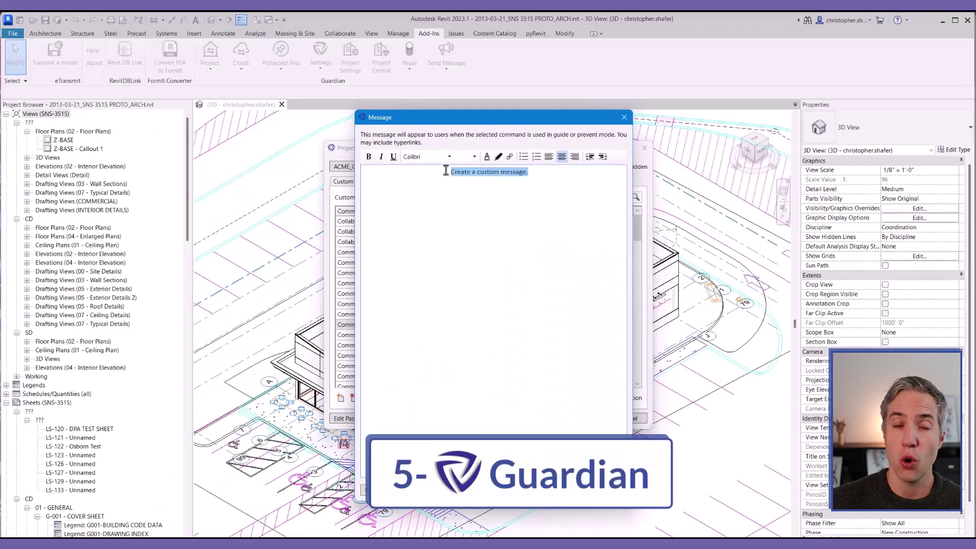
text(Explode CAD has been Prevented for this Model.  Exploding CAD files has a negative impact on the performance and quality of the Revit Models.  If you need to include a CAD file as part of a detail, please create a new Revit family using the Detail Item family template and explode the CAD file within. Please be sure to utilize Guardian to convert the exploded layers to the proper Revit Line Patterns before loading the family into the project model.)
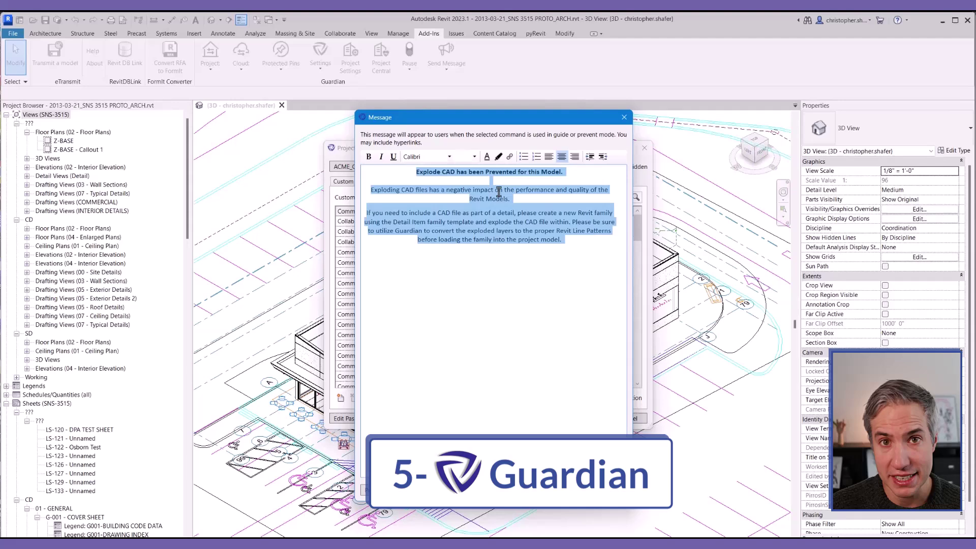
click(506, 257)
key(ctrl+v)
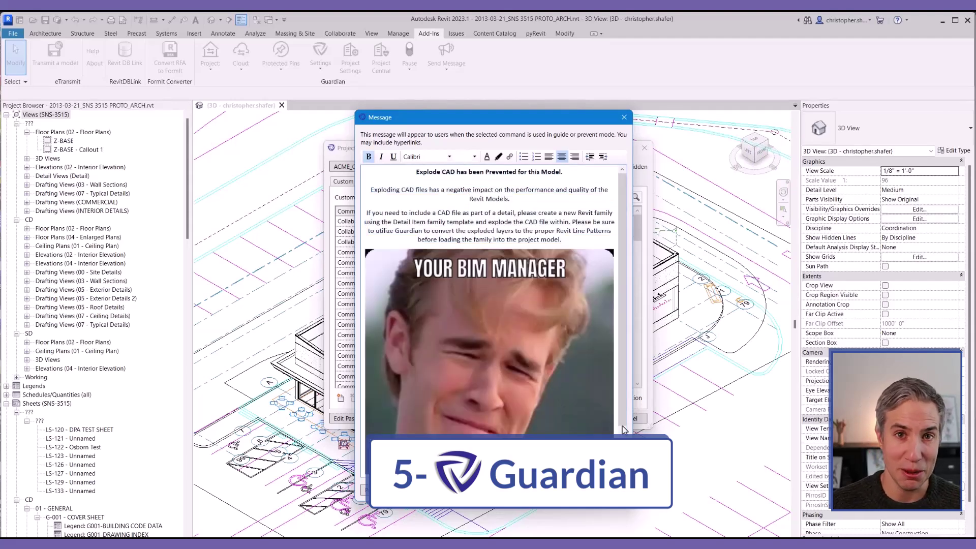
scroll(619, 455, down, 2)
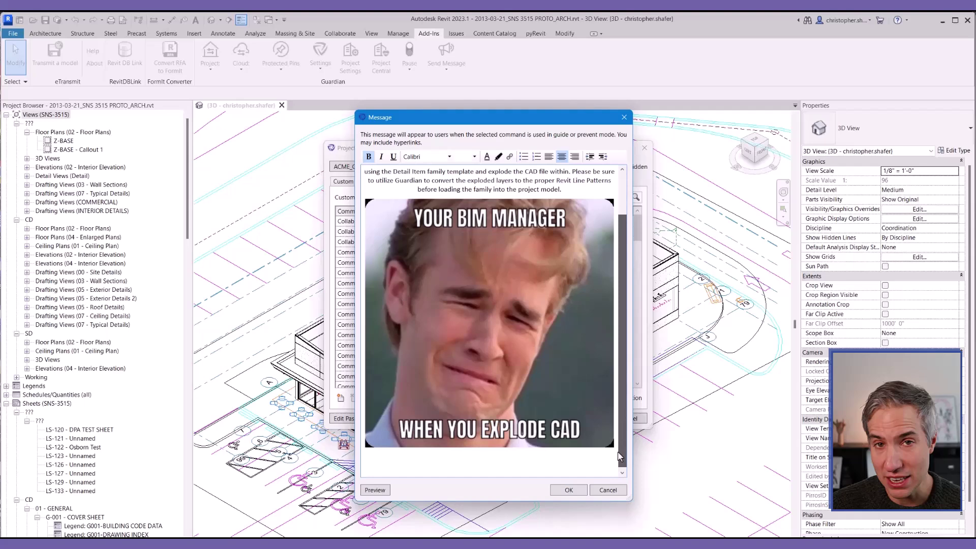
scroll(618, 407, up, 2)
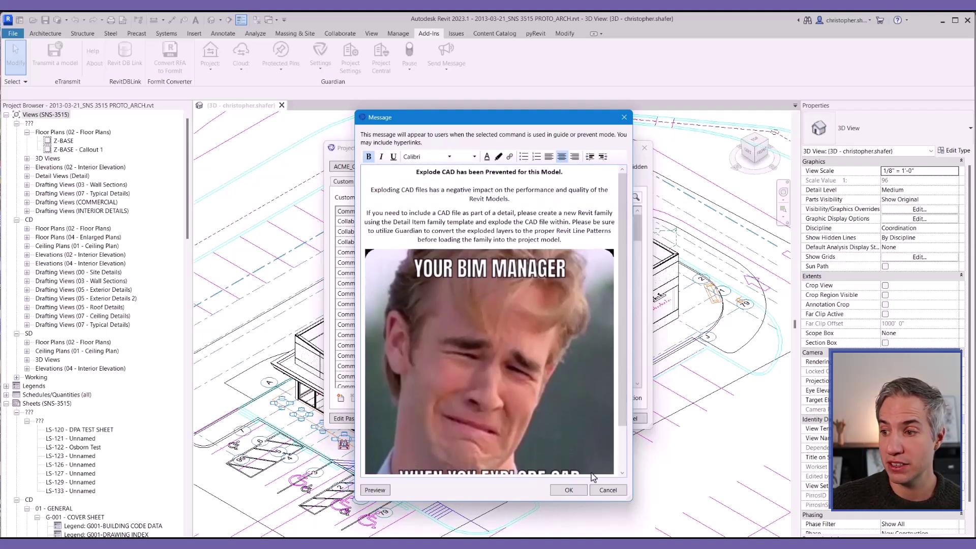
click(573, 490)
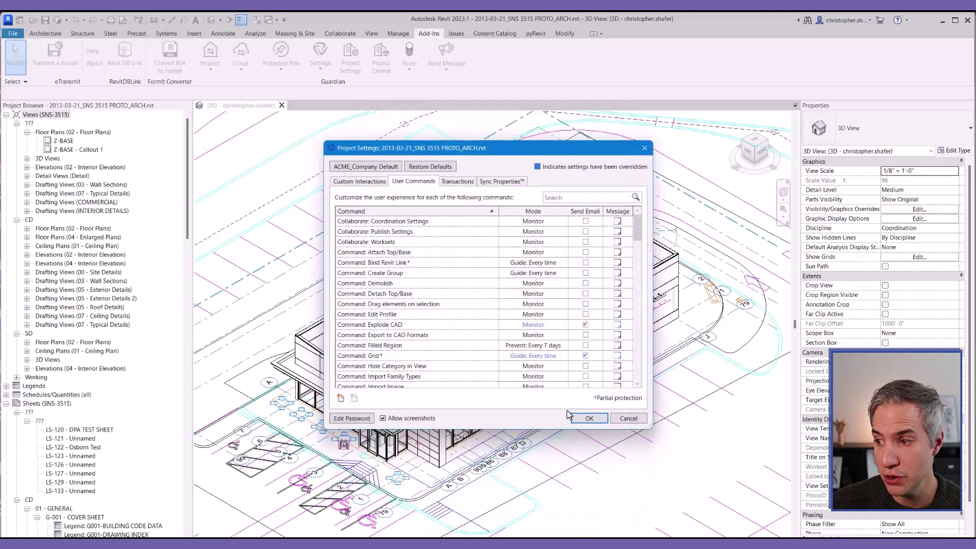
click(586, 420)
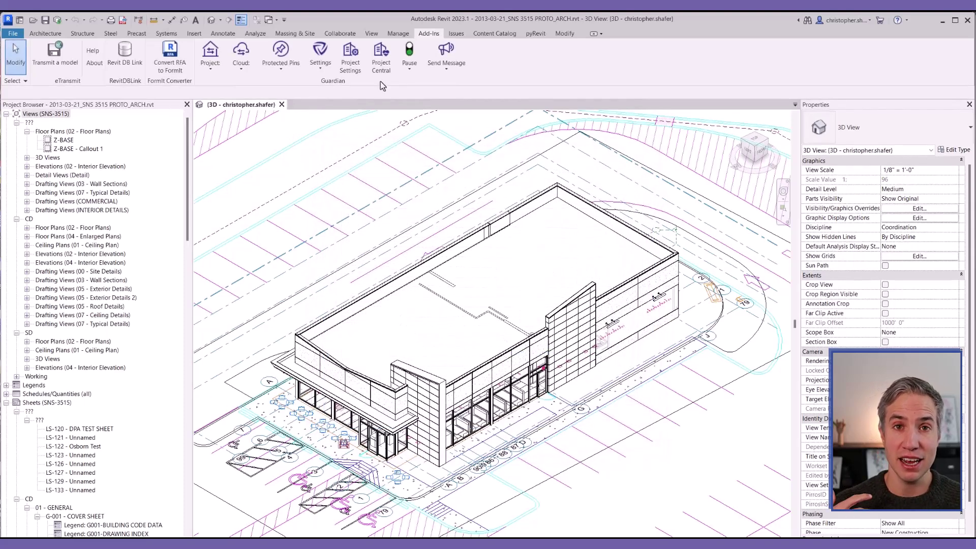
Step: Log out of the Guardian administrator account and try exploding the imported X-SITE-3515.dwg
click(320, 55)
click(329, 241)
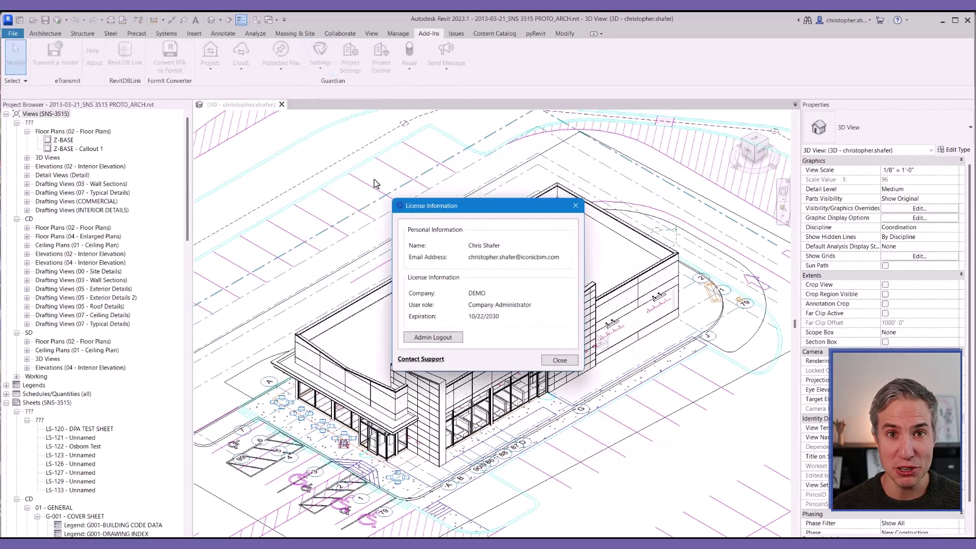
click(443, 337)
click(575, 206)
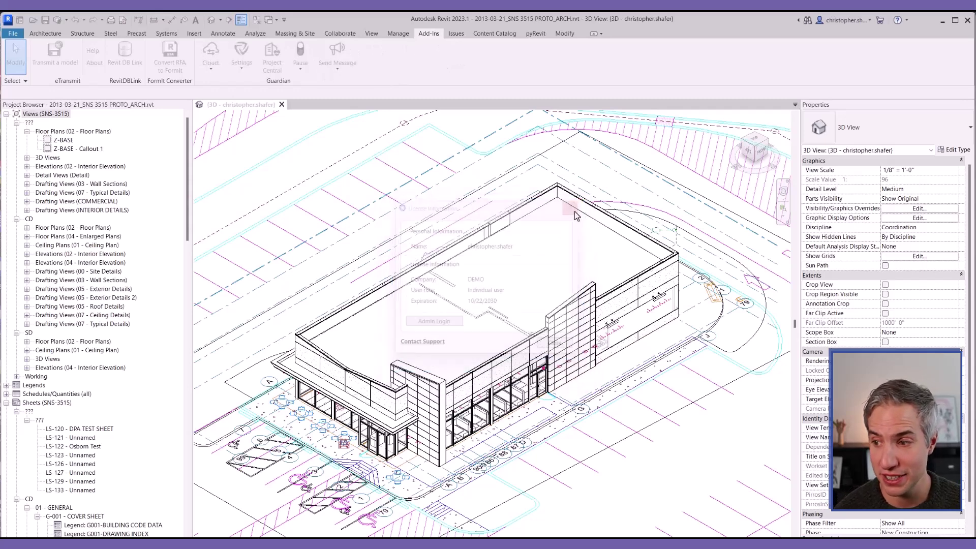
click(411, 146)
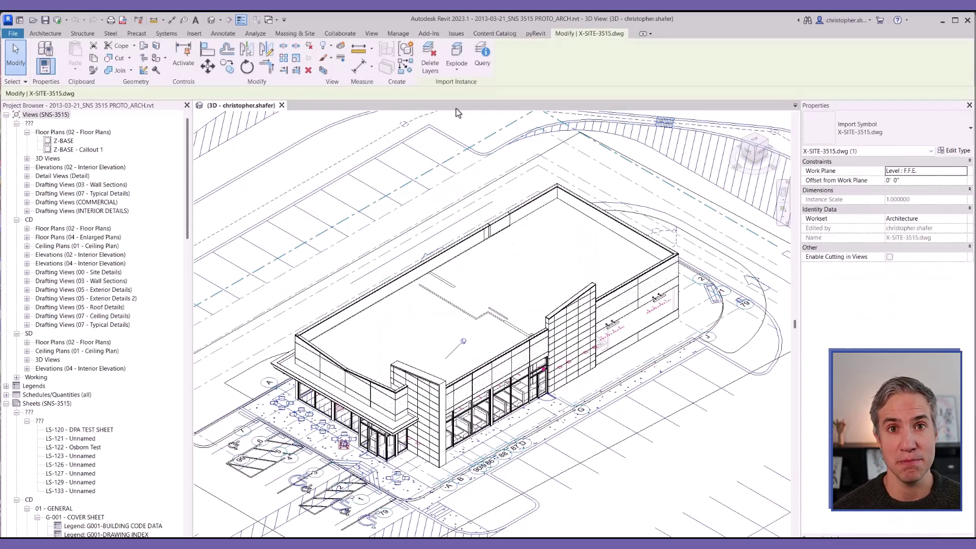
click(456, 66)
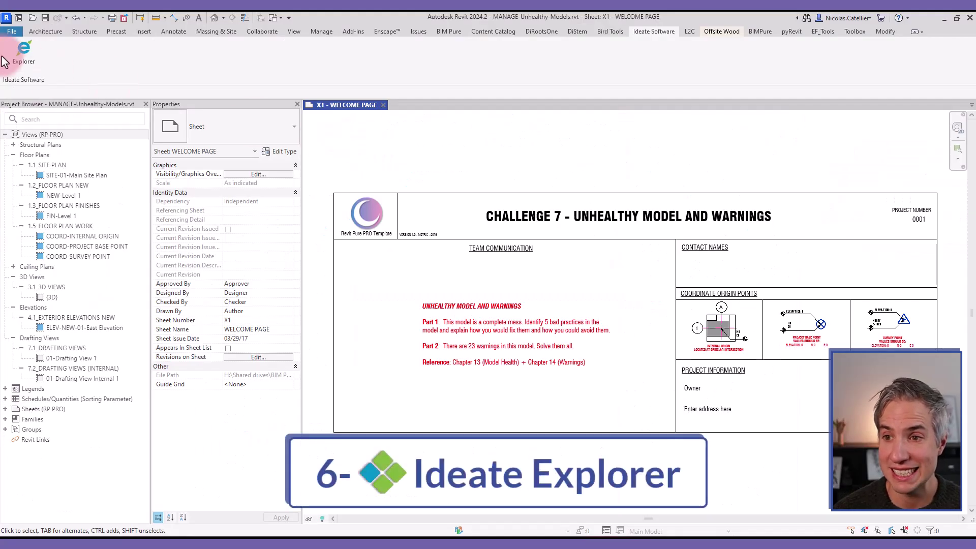
Step: In Ideate Explorer's Warnings list, expand the identical instances group and highlight its two duplicate doors
click(5, 60)
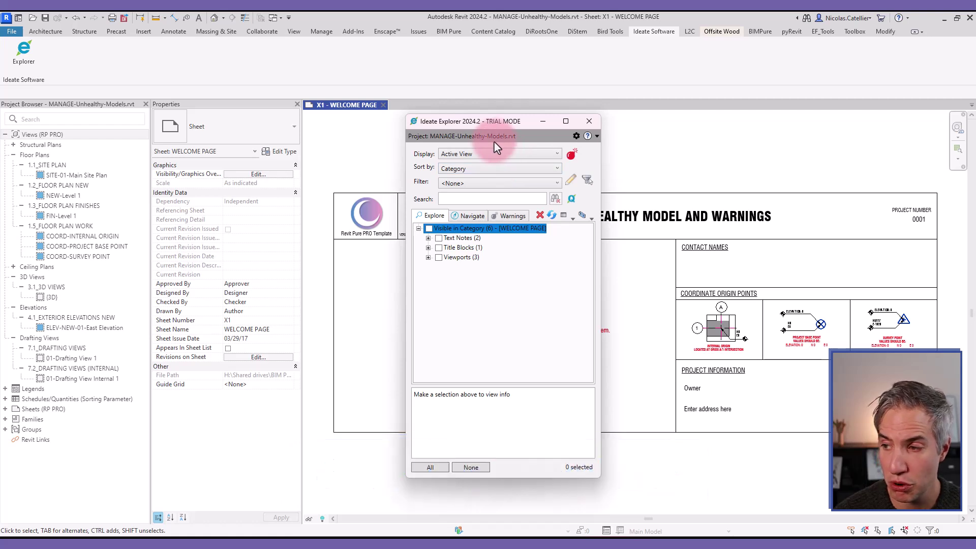
click(503, 218)
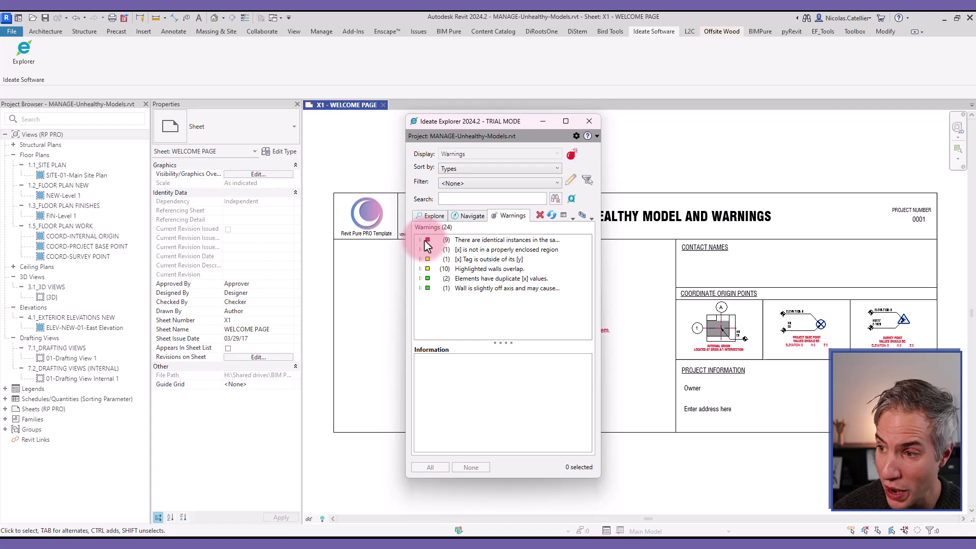
click(420, 239)
click(451, 249)
click(430, 249)
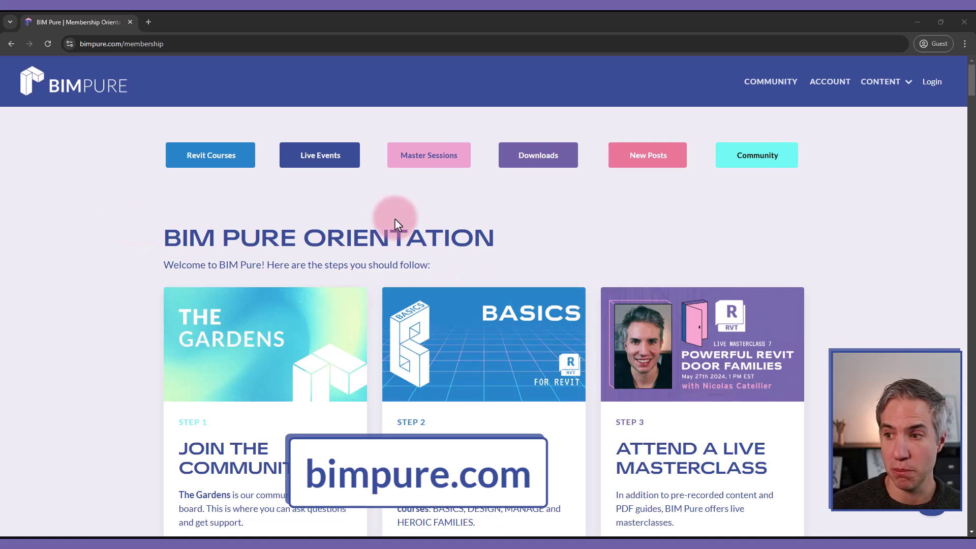
Step: Jump to the membership page's Downloads section and scroll down to Live Masterclasses Replays
click(528, 155)
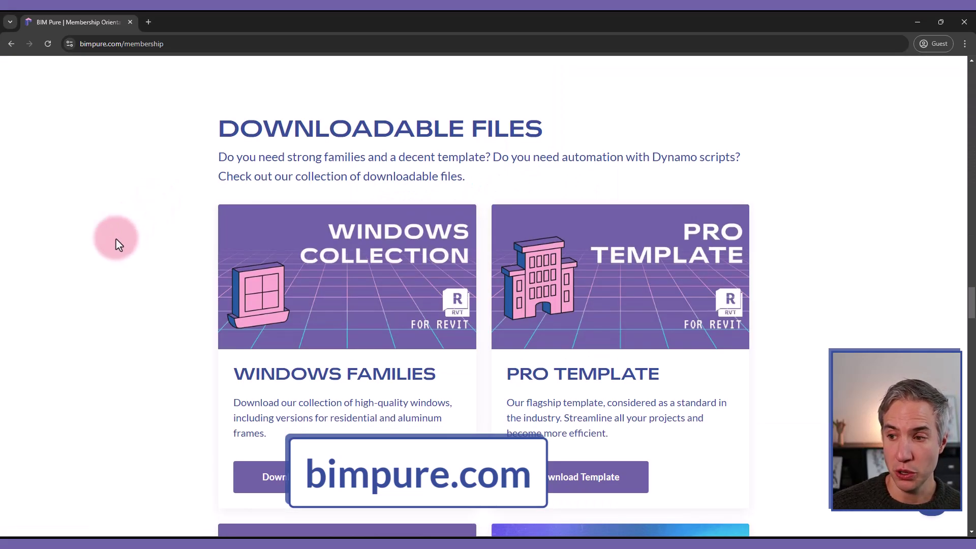
scroll(122, 241, down, 2)
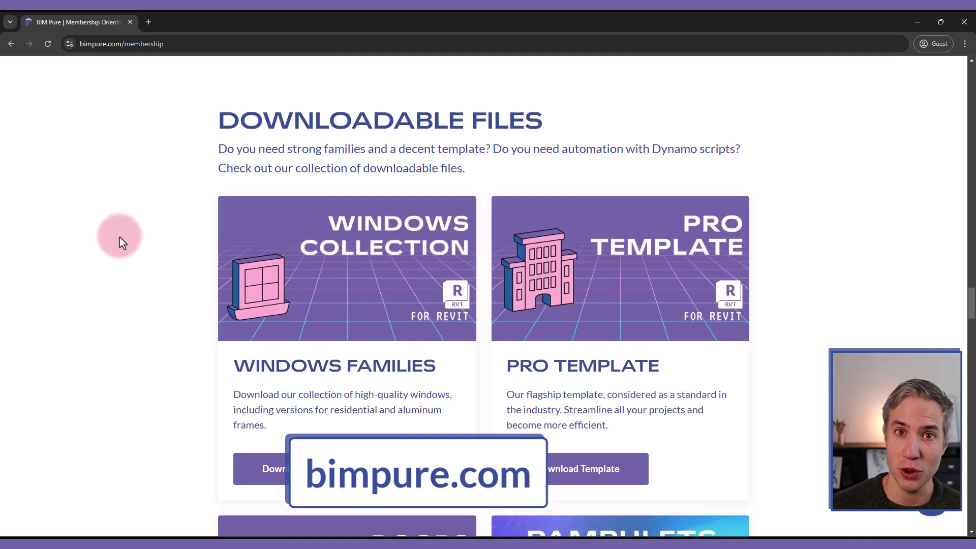
scroll(130, 251, down, 6)
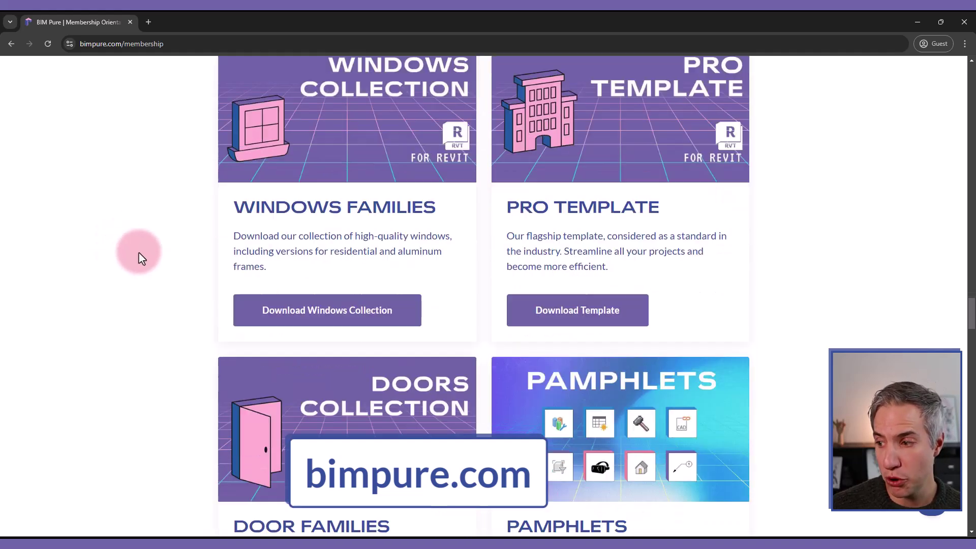
scroll(136, 259, down, 18)
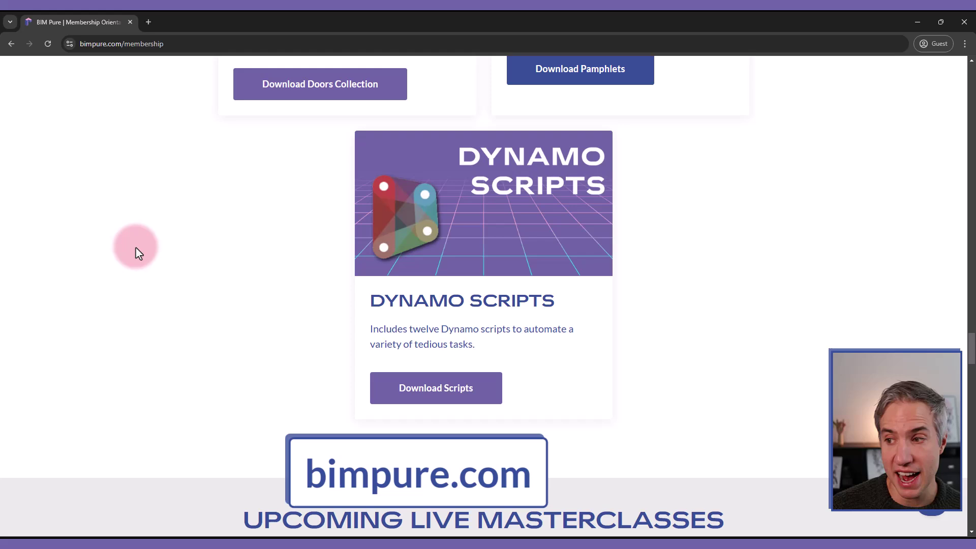
scroll(156, 271, down, 3)
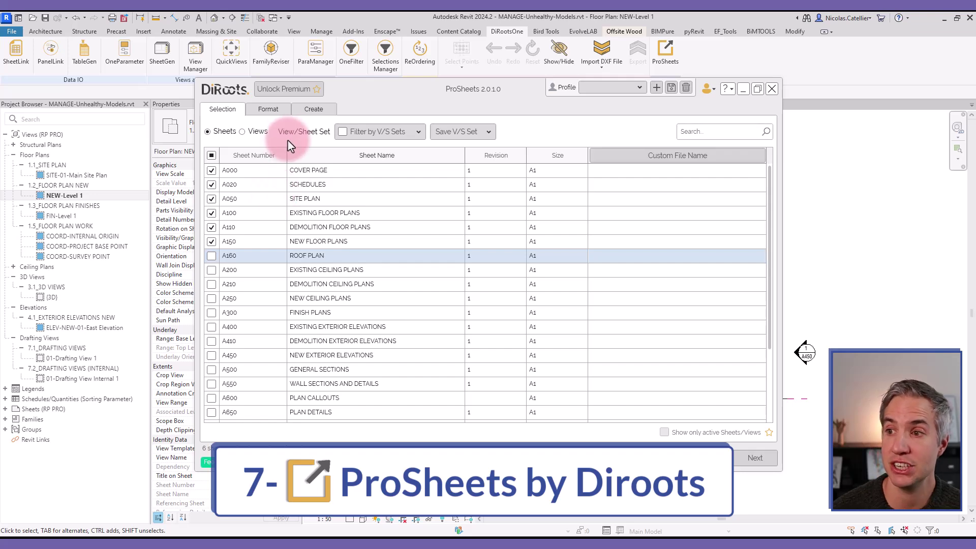
Step: In ProSheets, choose PDF and DWG export formats, recheck the sheet selection, and go to Create
click(268, 111)
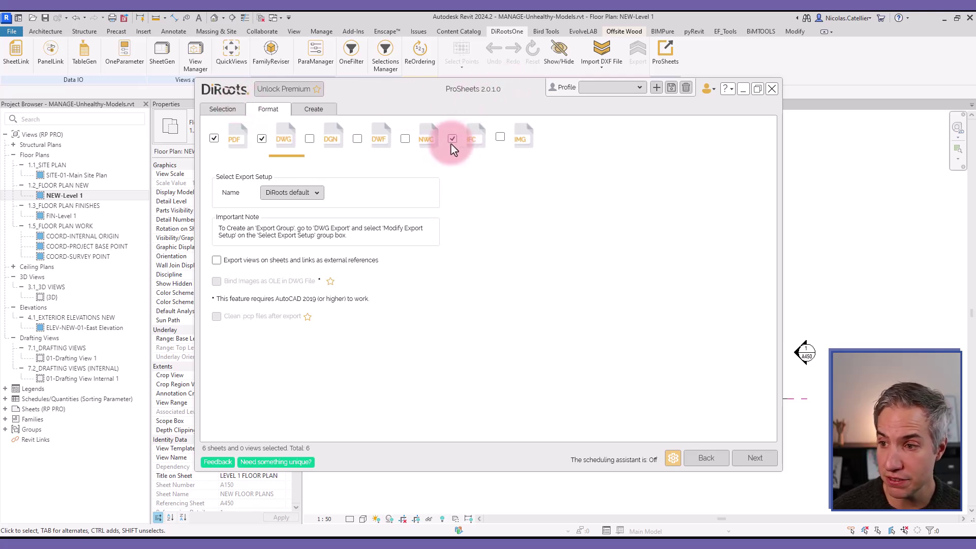
click(219, 110)
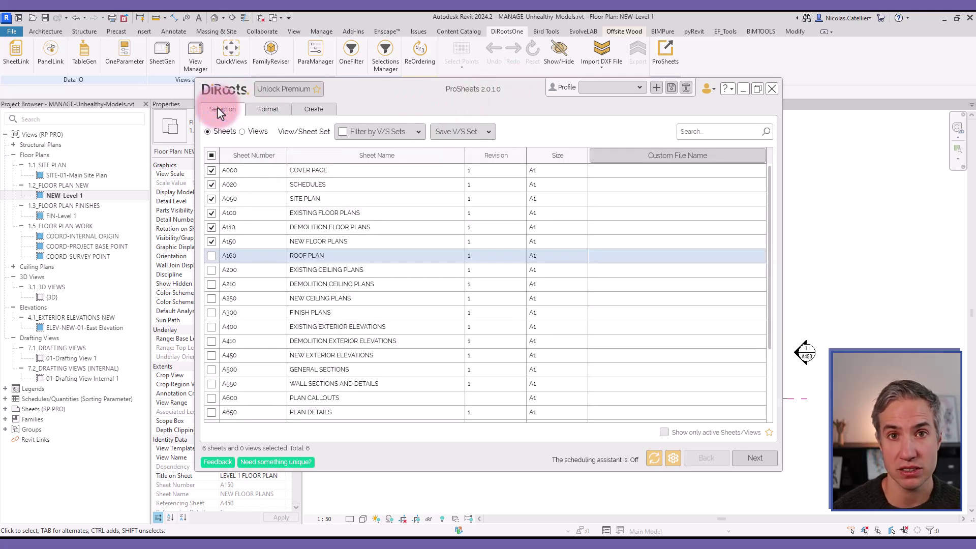
click(313, 110)
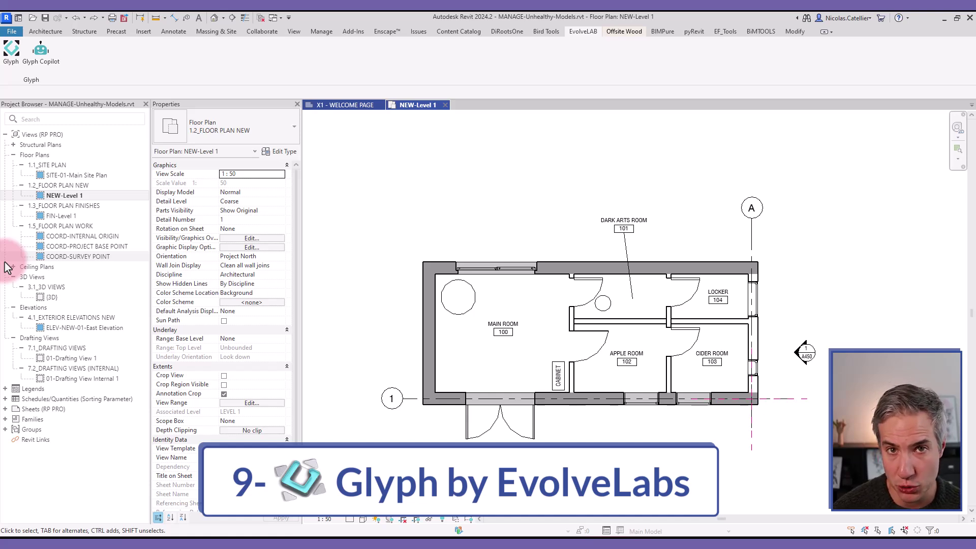
Step: Run Glyph's Dimension Views by Category task on Floor Plan: NEW-Level 1, then close the Glyph panel
click(7, 59)
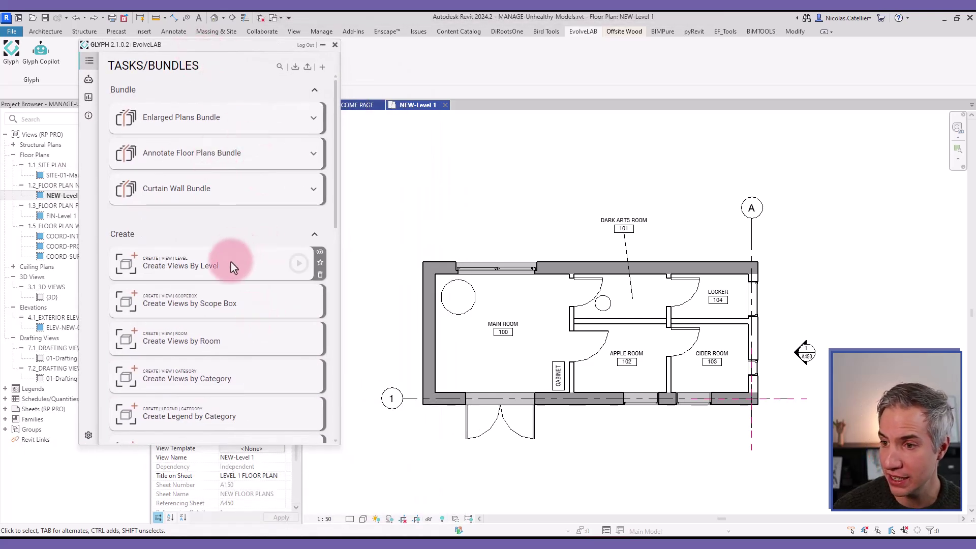
scroll(198, 218, down, 10)
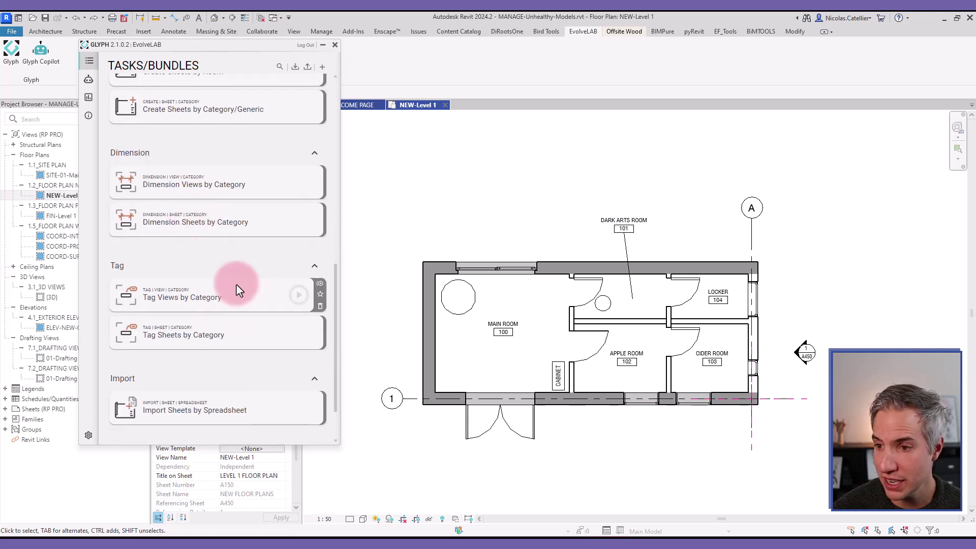
scroll(228, 272, down, 2)
scroll(198, 354, up, 5)
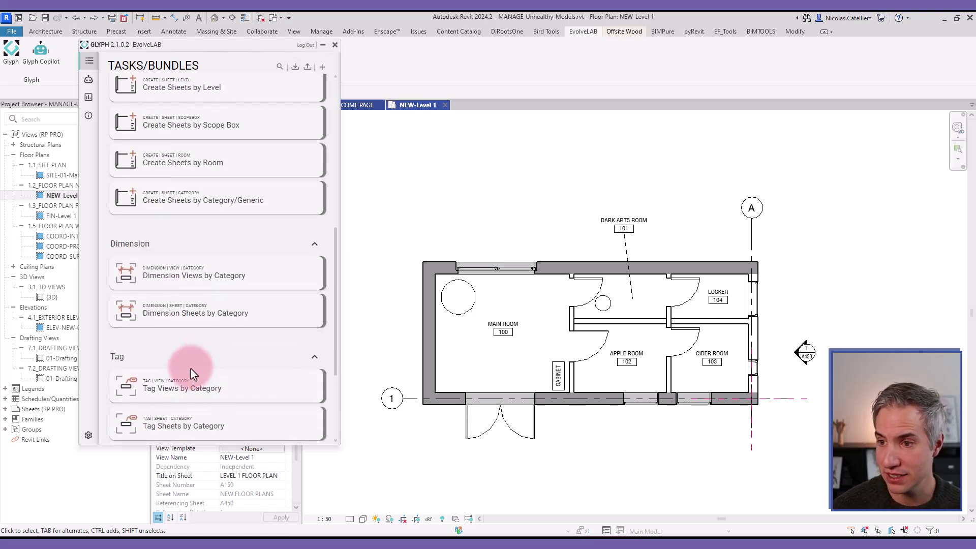
click(175, 275)
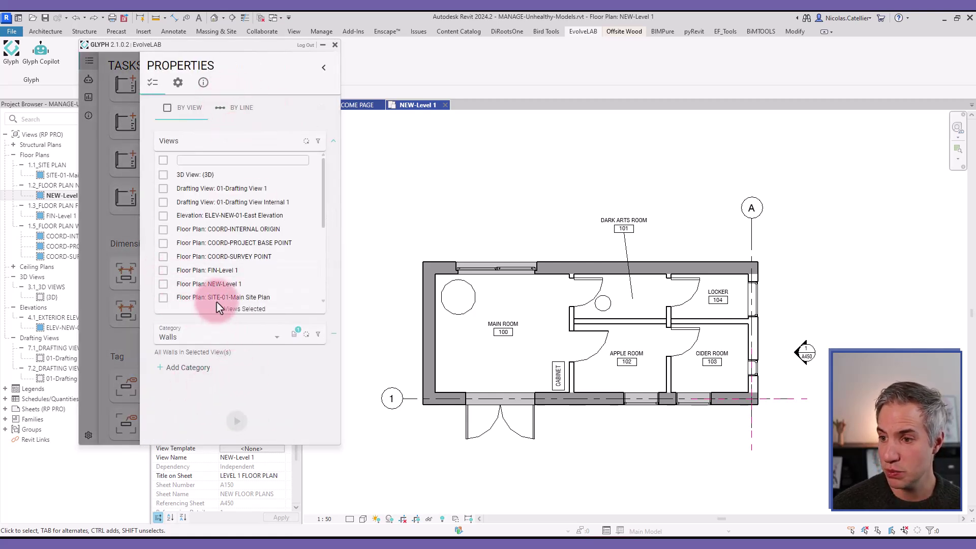
click(162, 284)
click(172, 347)
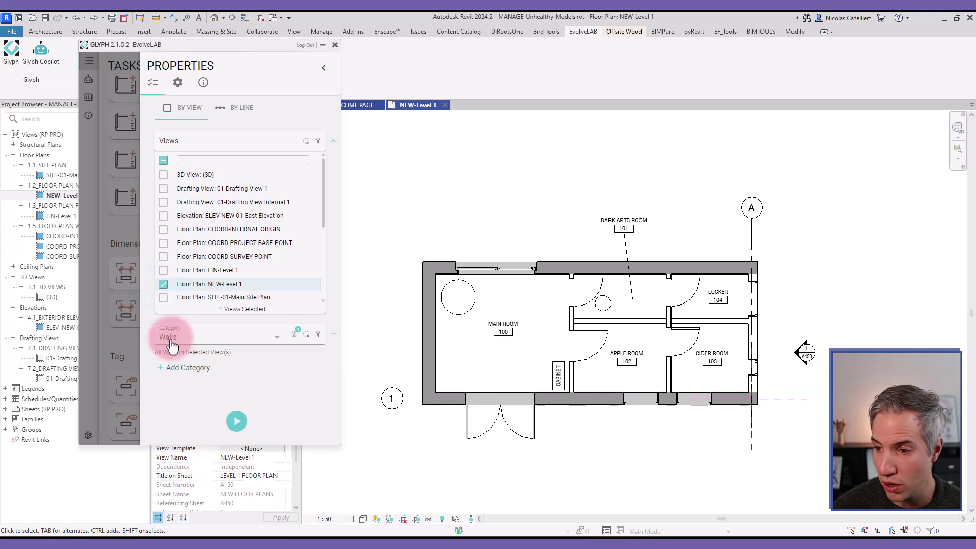
click(236, 420)
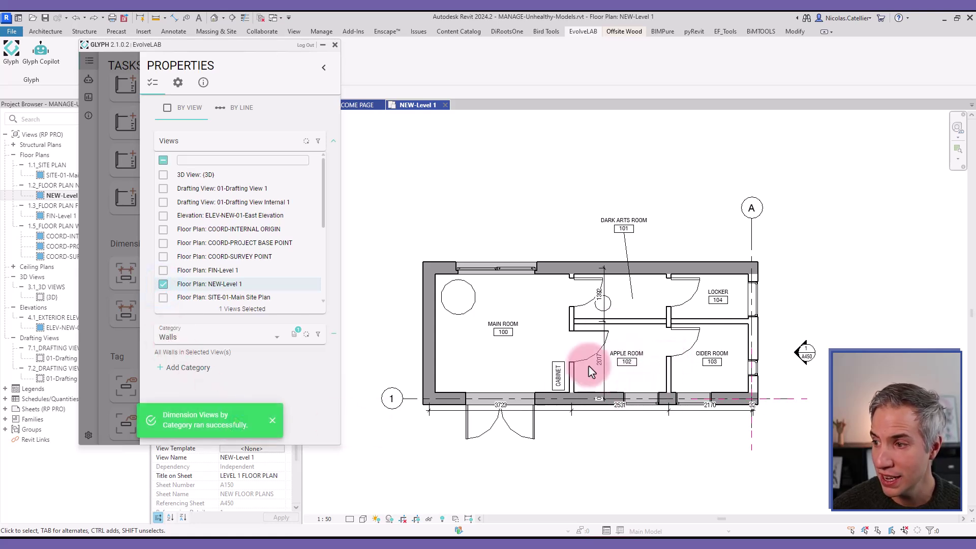
click(335, 45)
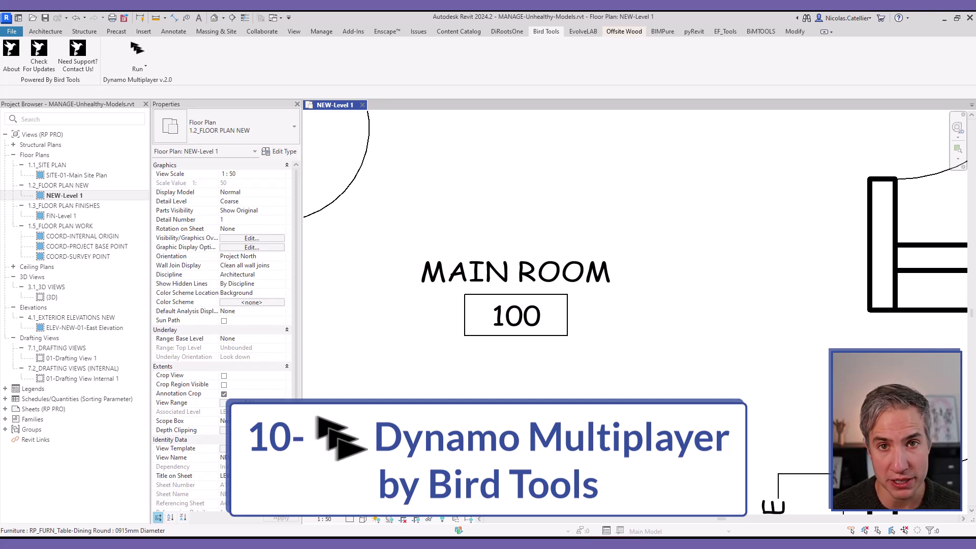
Step: Add BP2024-TEMPLATE.rvt to Dynamo Multiplayer's batch file list
click(138, 51)
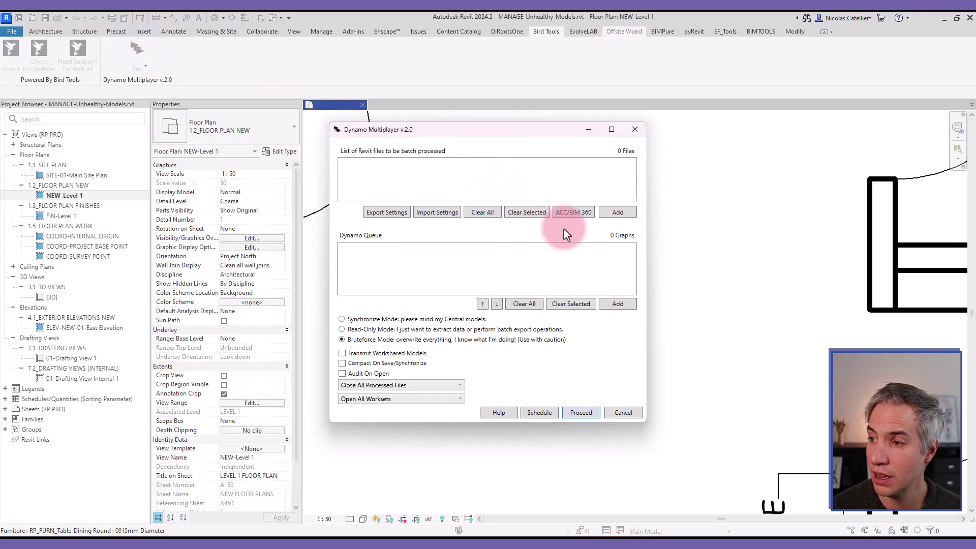
click(617, 213)
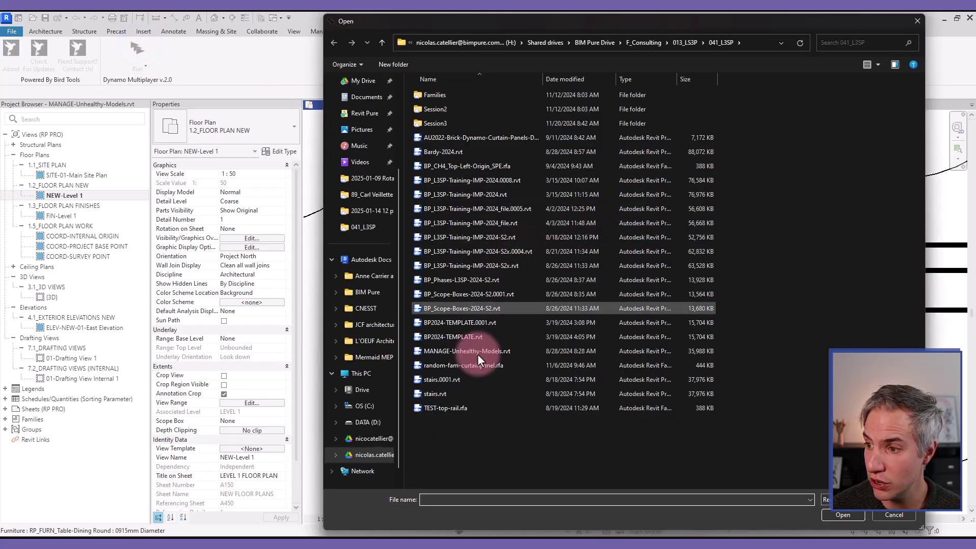
click(463, 337)
double_click(464, 337)
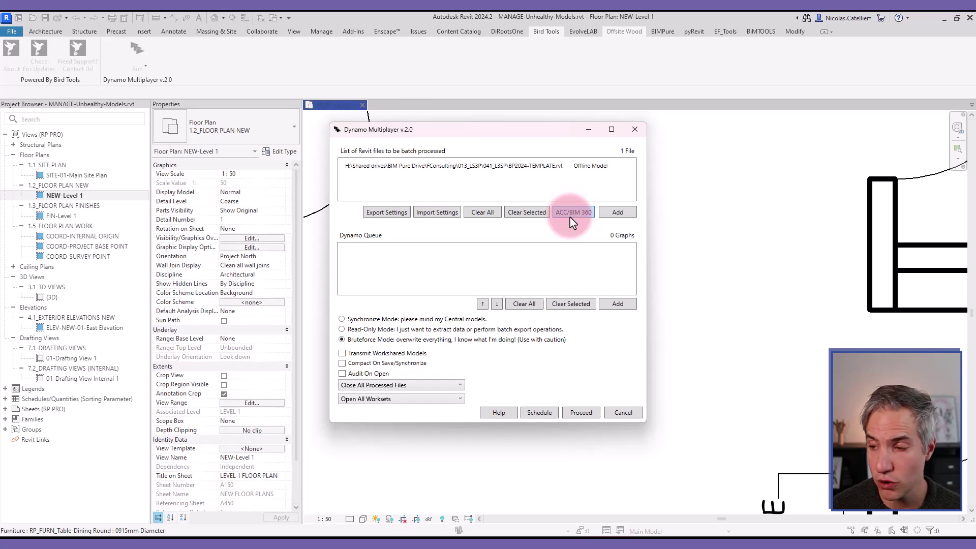
Step: Queue Set Sill Height.dyn and Set-Number-Value-Doors.dyn in the Dynamo Queue
click(617, 303)
drag(506, 238, 444, 170)
click(842, 514)
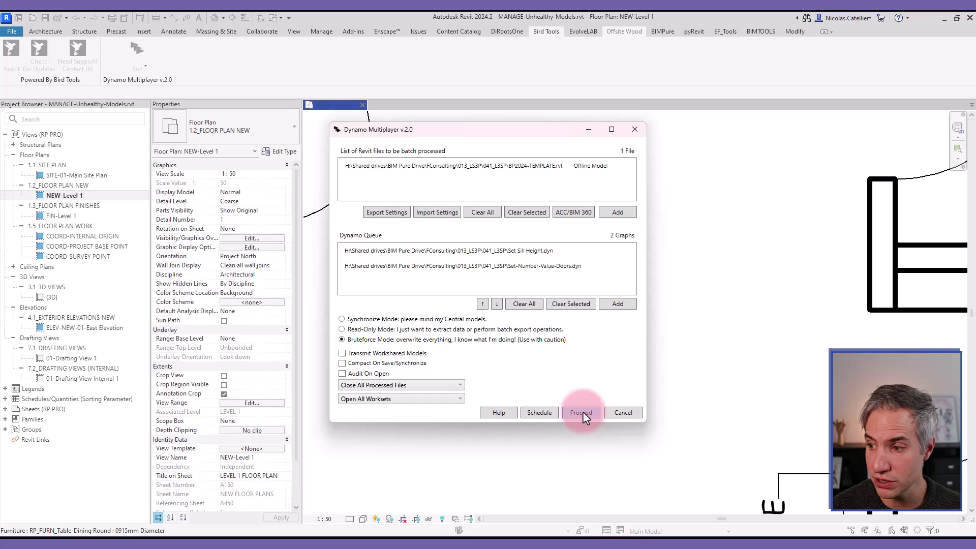
Step: Schedule the batch task weekly on Friday, then cancel the task setup
click(531, 412)
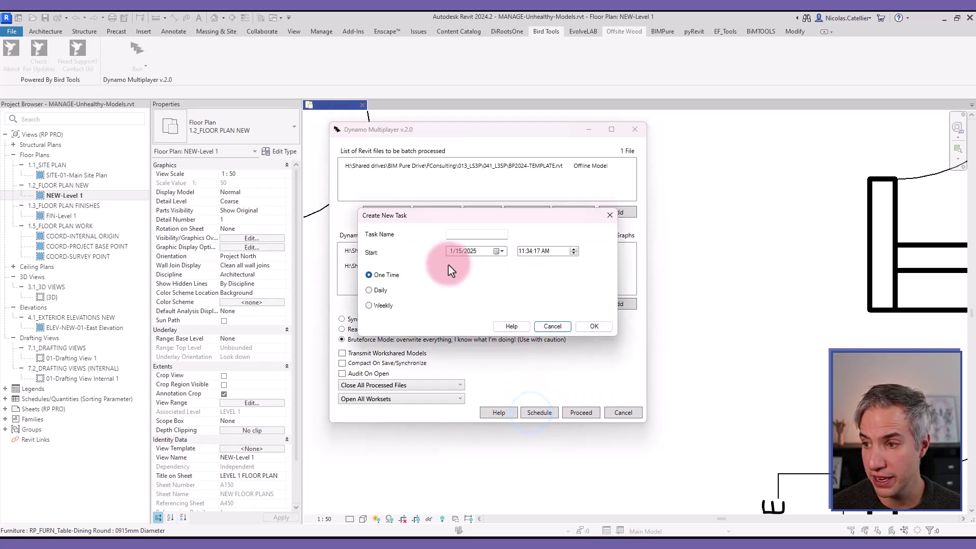
click(374, 308)
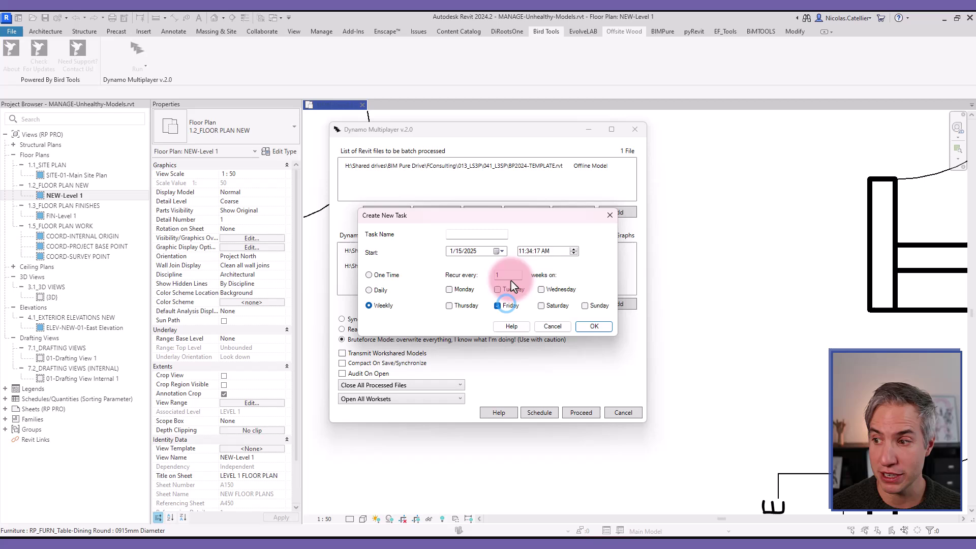
click(498, 305)
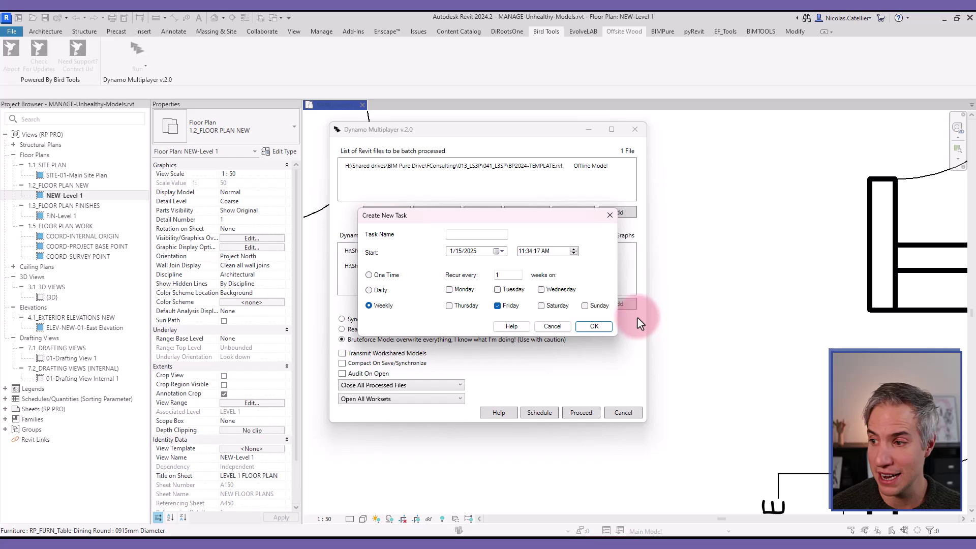
click(552, 326)
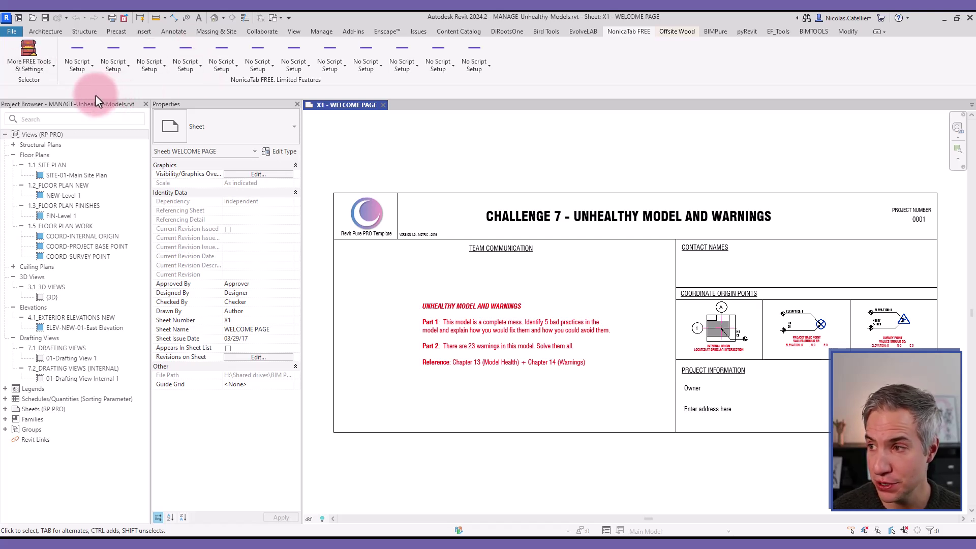
Step: Assign a Dynamo .dyn script from the SCRIPTS folder to an empty NonicaTab slot
click(79, 71)
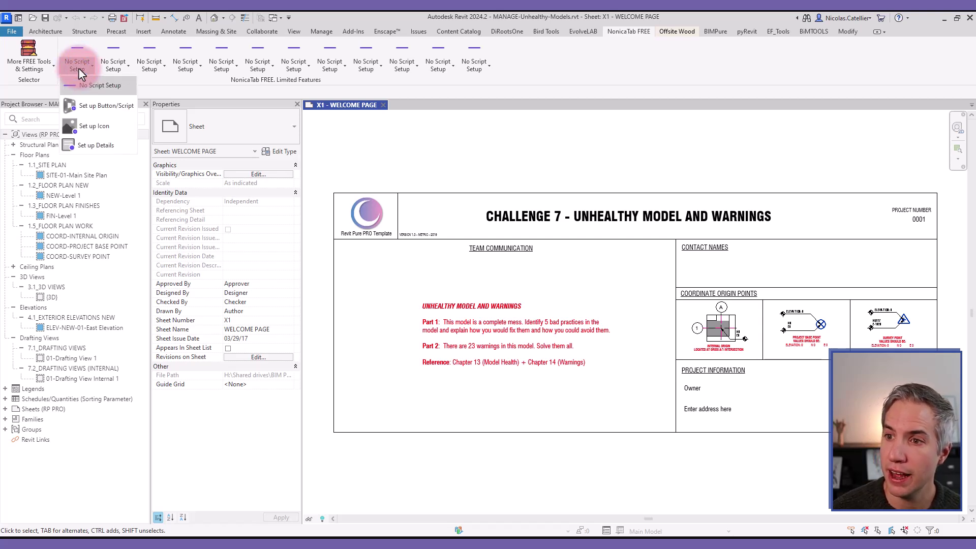
click(92, 107)
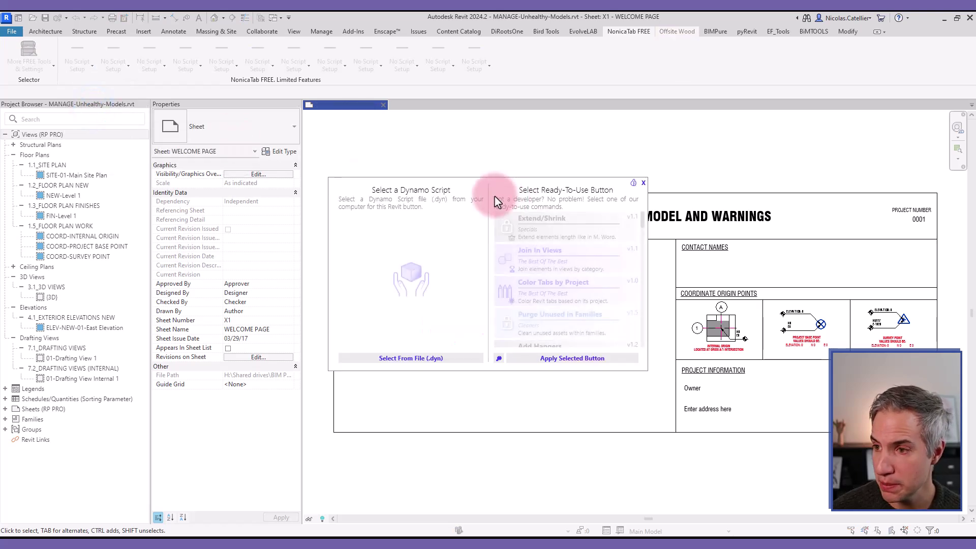
click(429, 358)
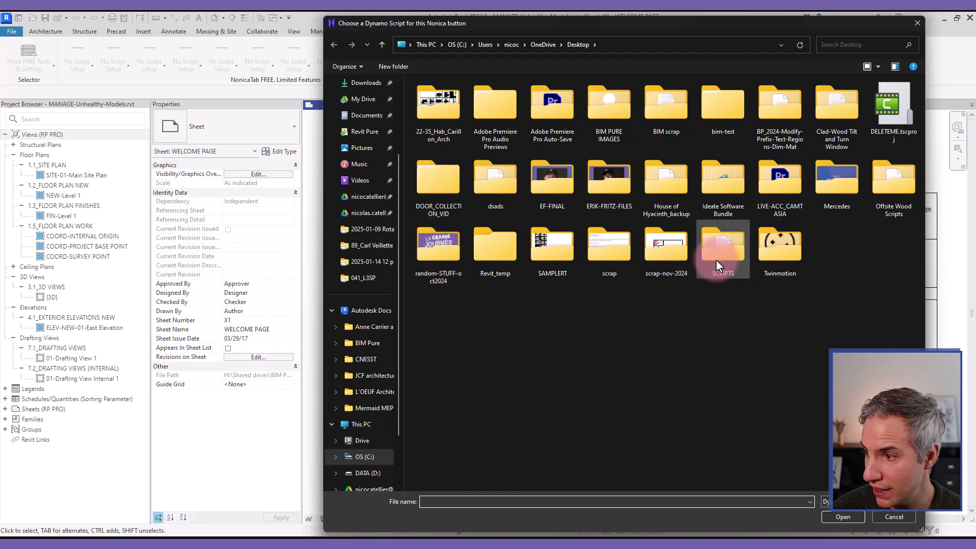
double_click(716, 257)
double_click(451, 117)
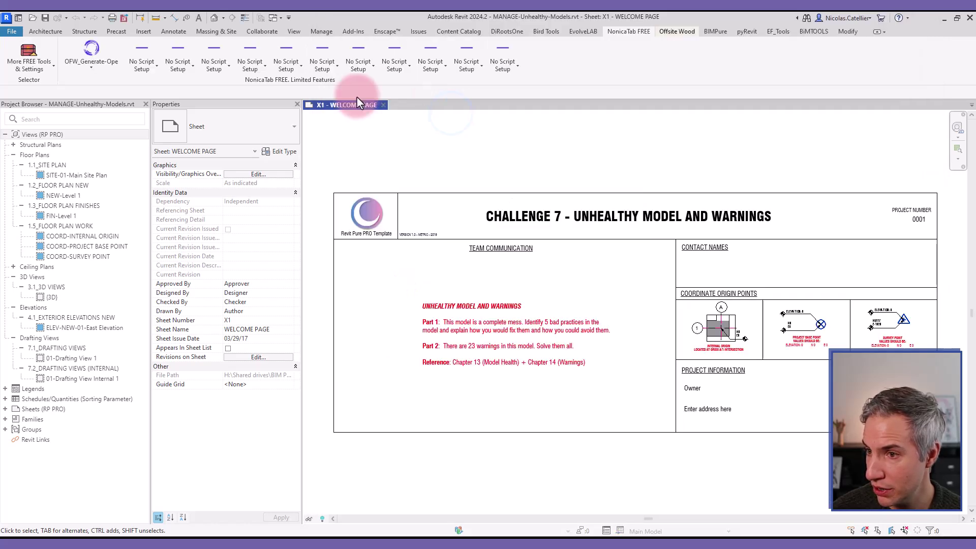
Step: Give the new button an icon from Blue Icons, then review and close its details
click(91, 66)
click(94, 132)
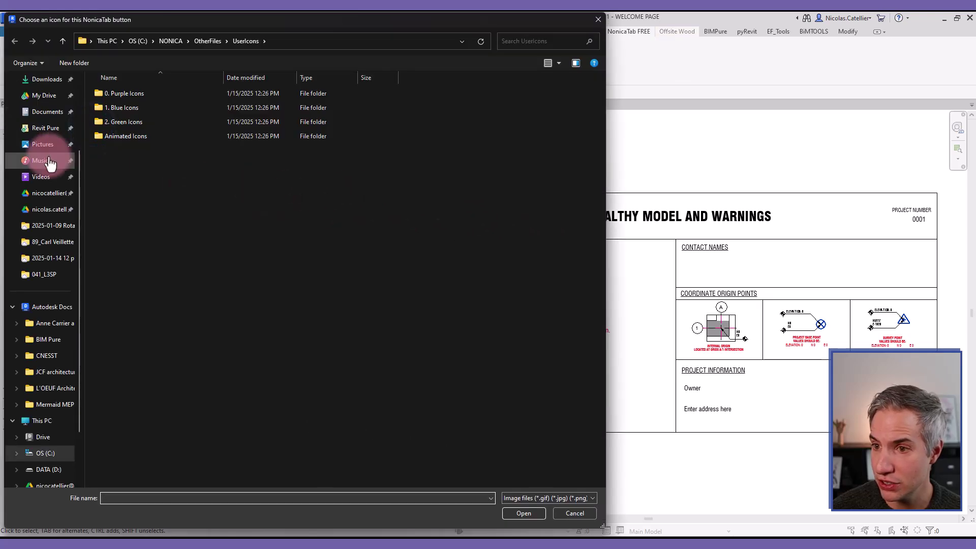
click(125, 120)
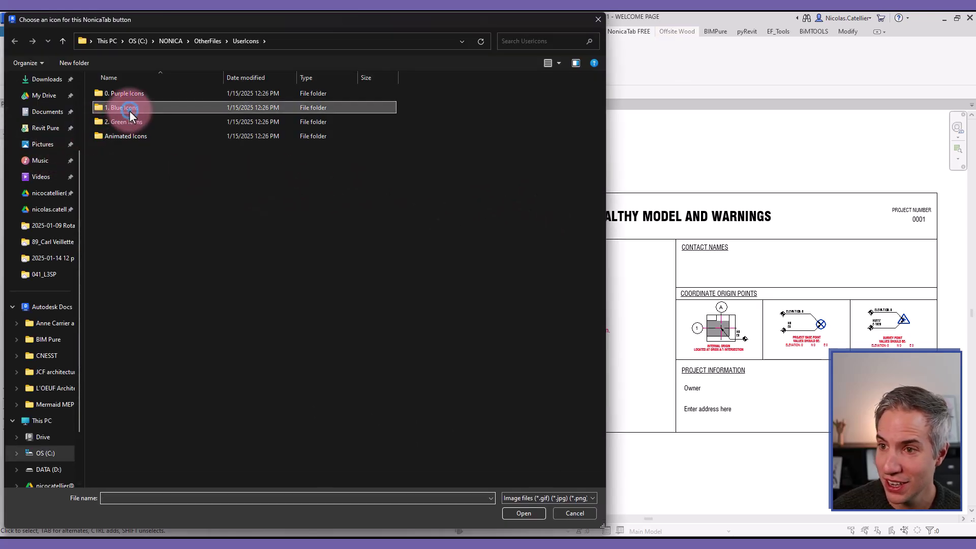
double_click(129, 111)
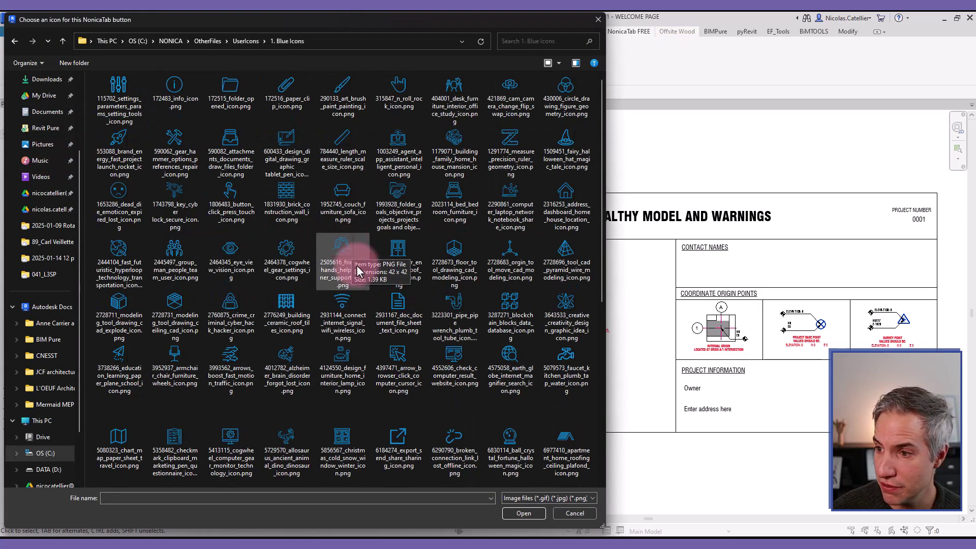
double_click(173, 253)
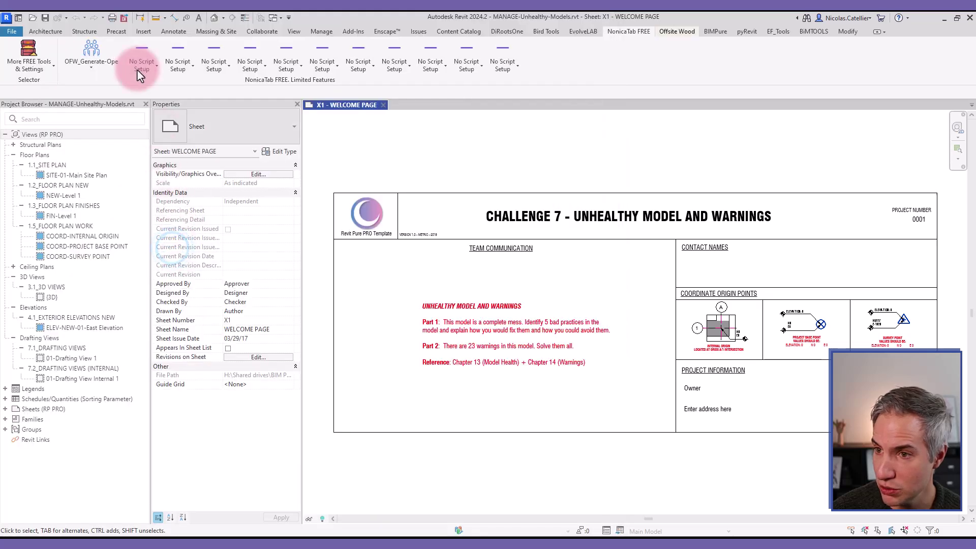
click(84, 66)
click(99, 148)
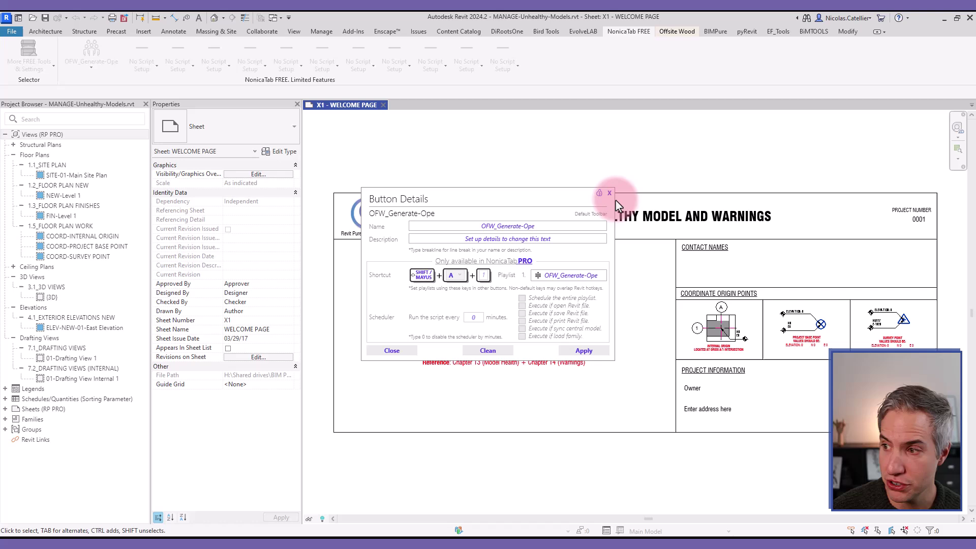
click(608, 193)
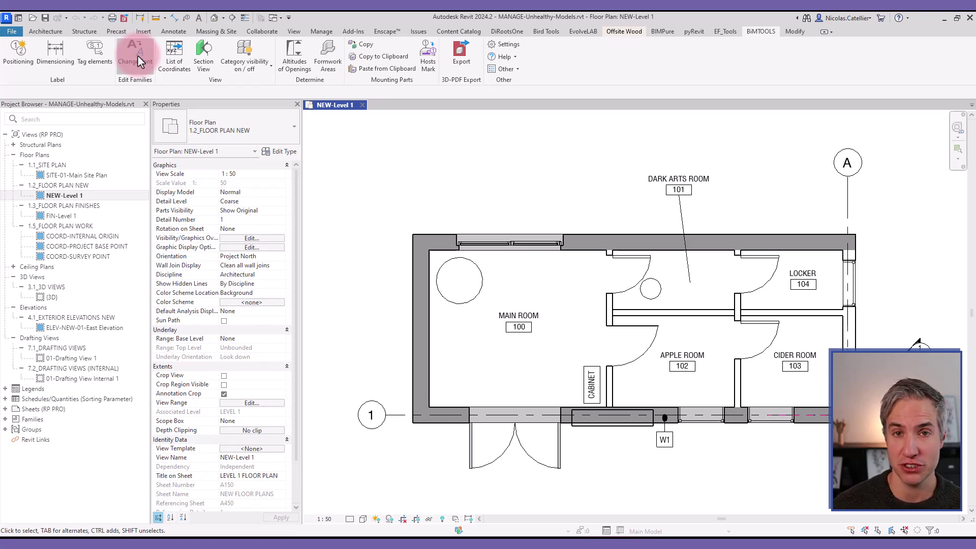
Step: In BiMTOOLS Change Font, filter text types by Text Font equal to Swis721 Cn BT
click(137, 55)
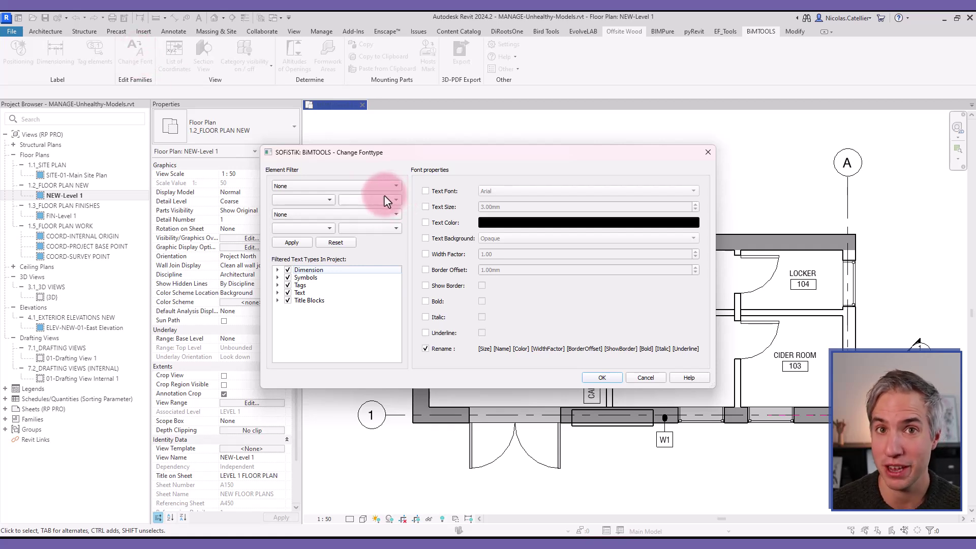
click(356, 184)
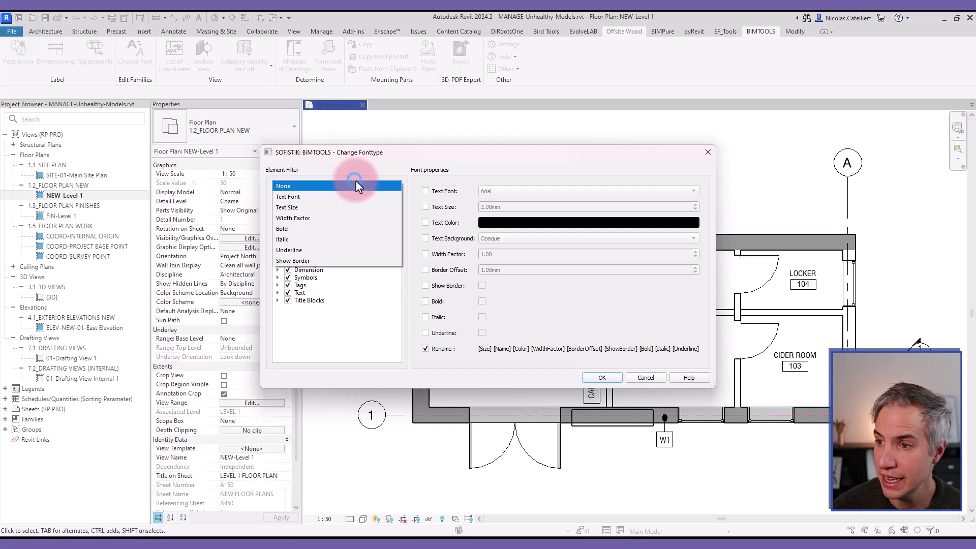
click(300, 198)
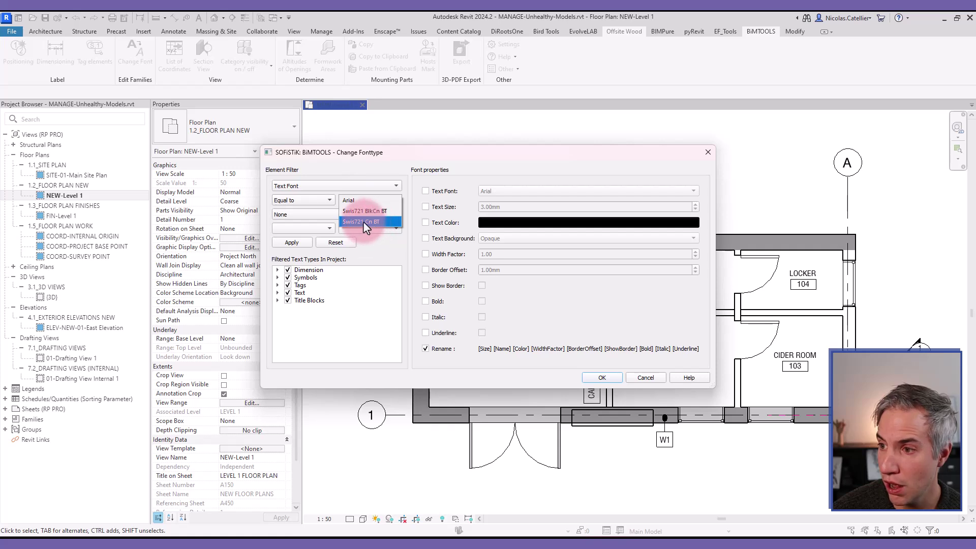
click(363, 221)
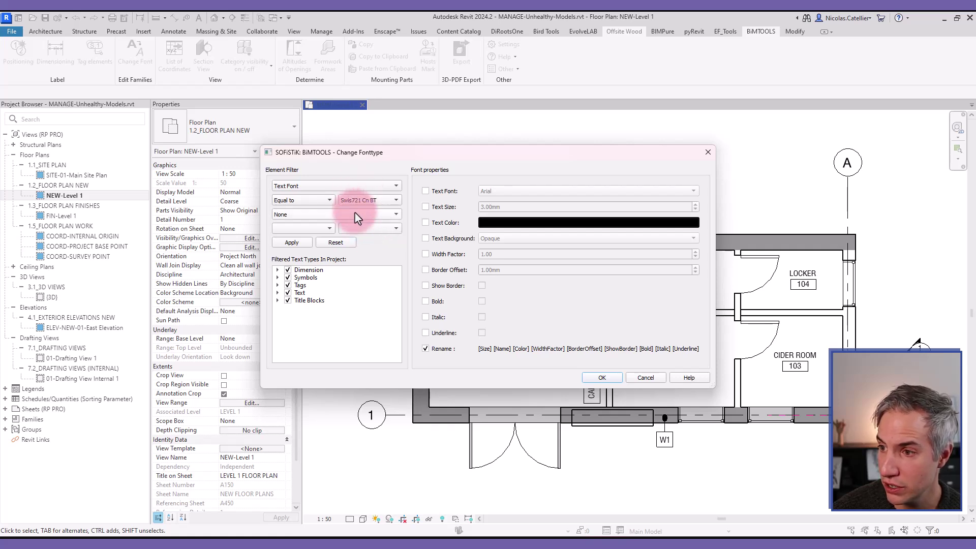
click(283, 216)
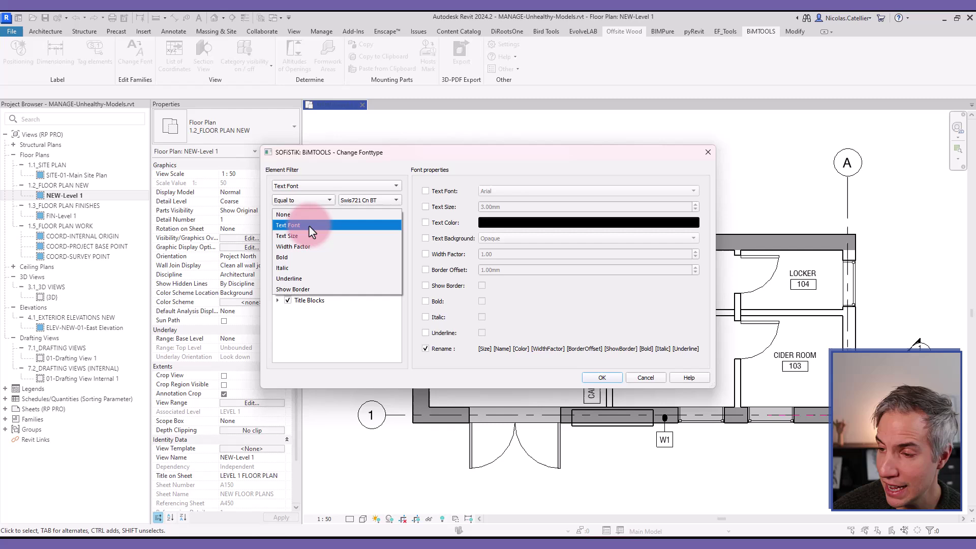
click(409, 351)
Step: Set matching text types to Comic Sans MS at 2.00mm size and apply
click(429, 192)
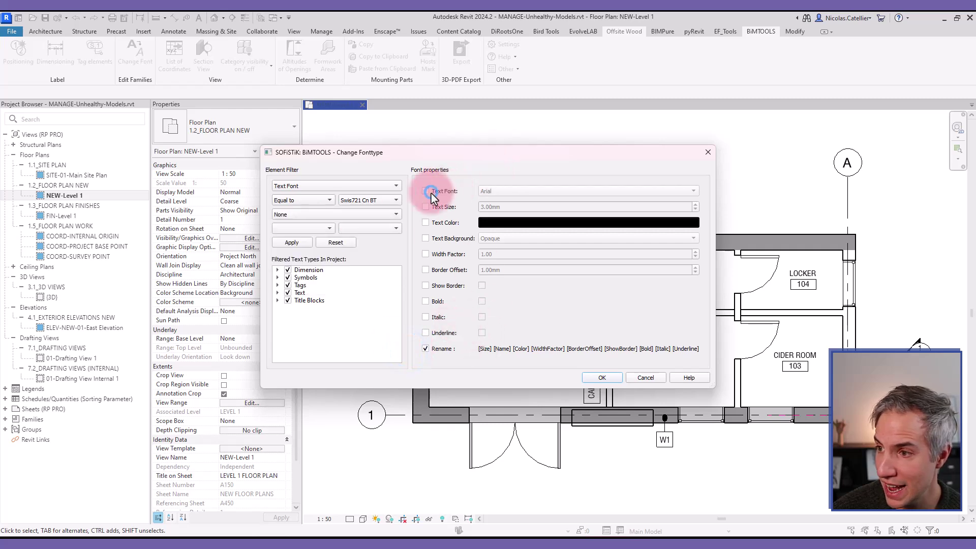
click(486, 192)
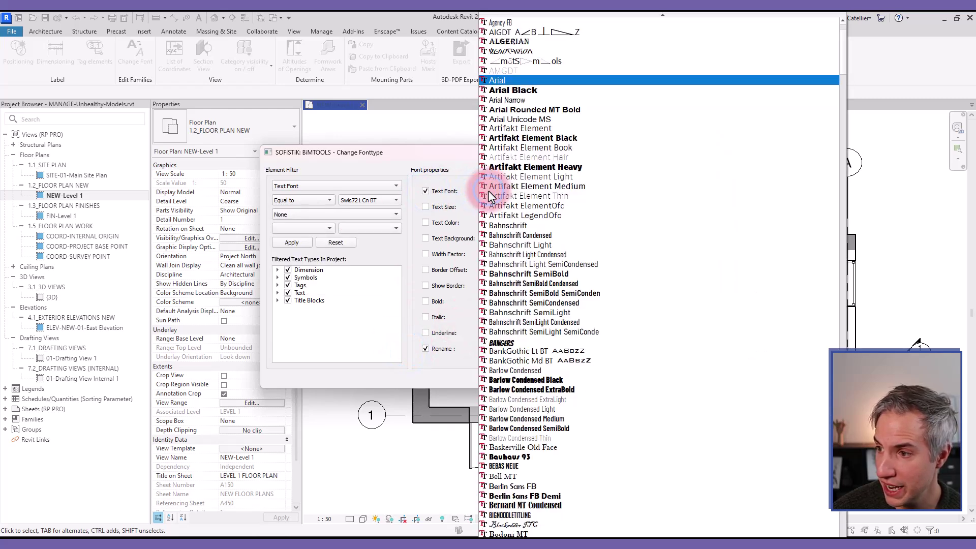
scroll(604, 329, down, 13)
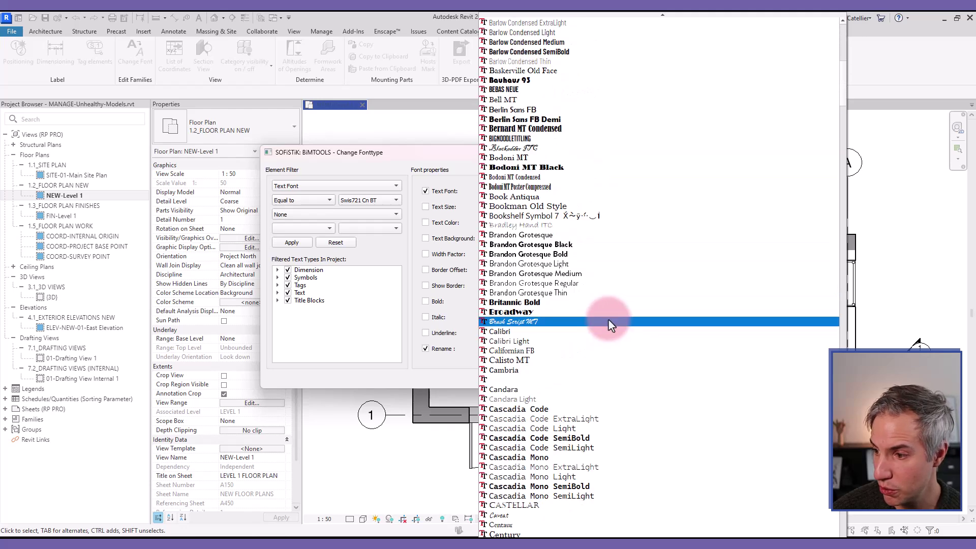
scroll(608, 318, down, 7)
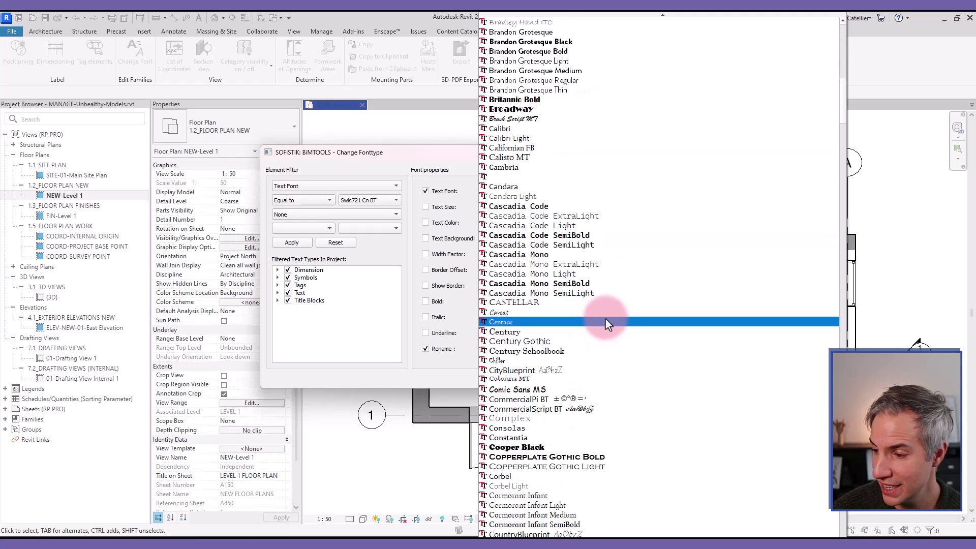
click(560, 388)
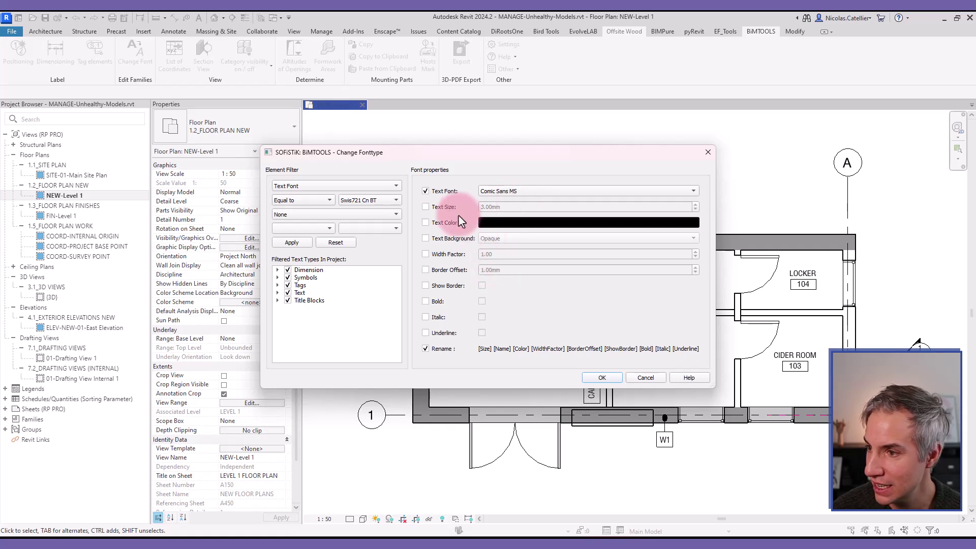
click(425, 207)
click(481, 207)
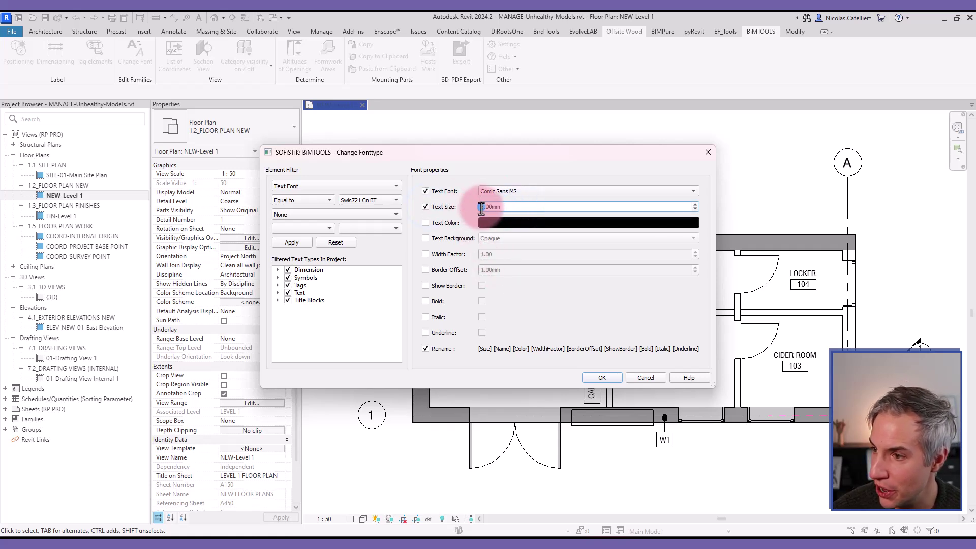
click(519, 208)
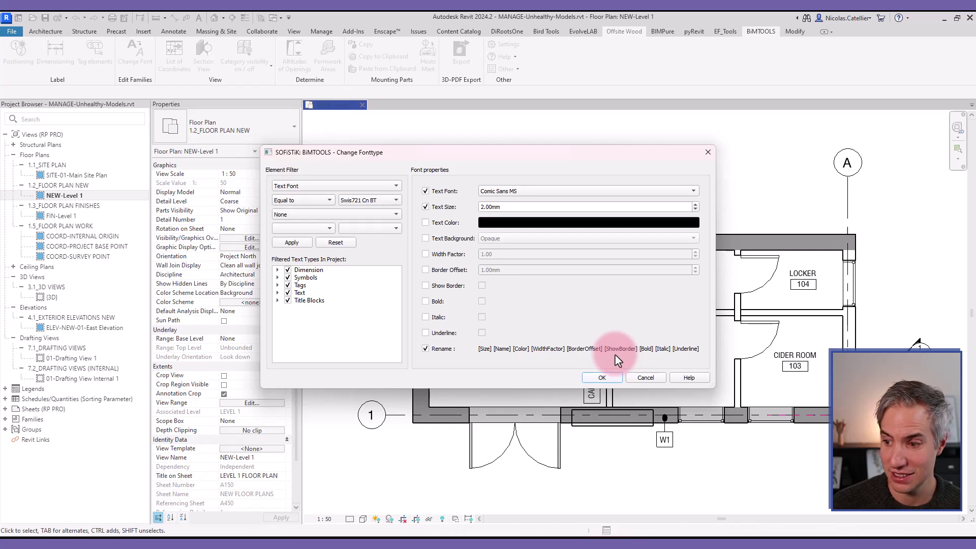
click(601, 377)
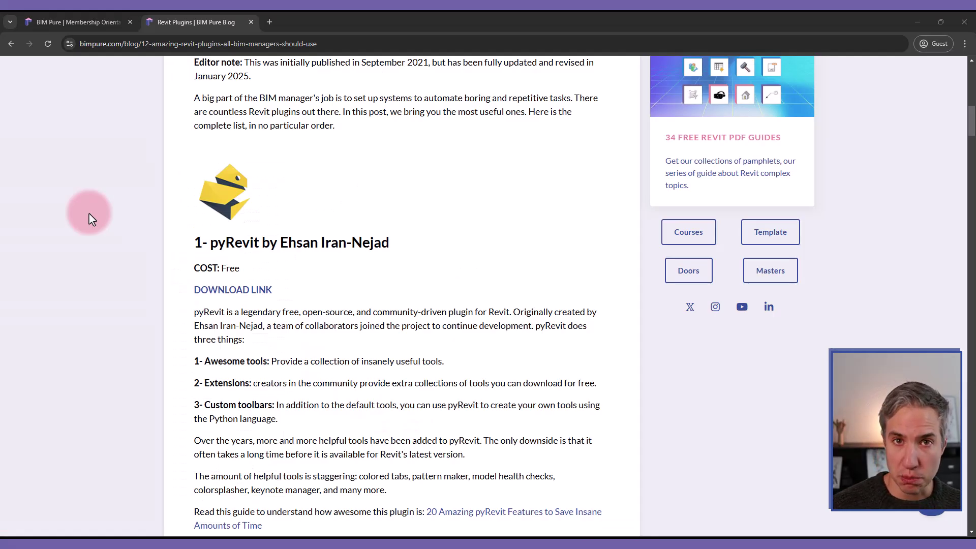
Step: Scroll the BIM Pure article past pyRevit and DiRoots One to Dynamo by Autodesk
scroll(183, 284, down, 10)
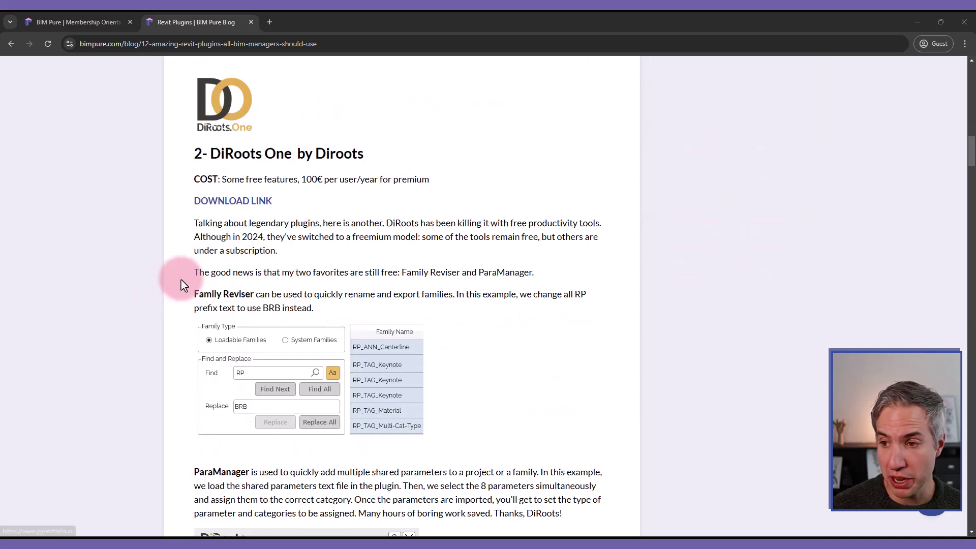
scroll(183, 285, down, 8)
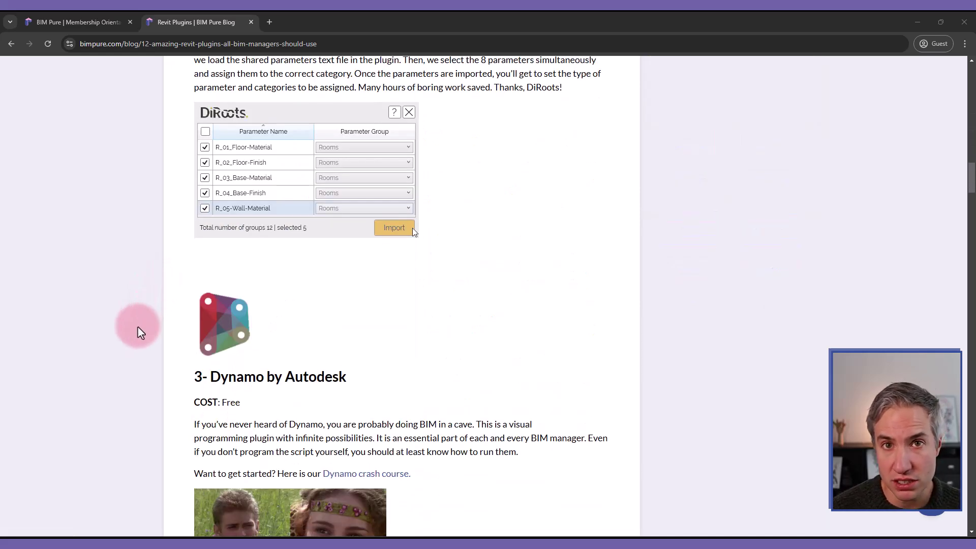